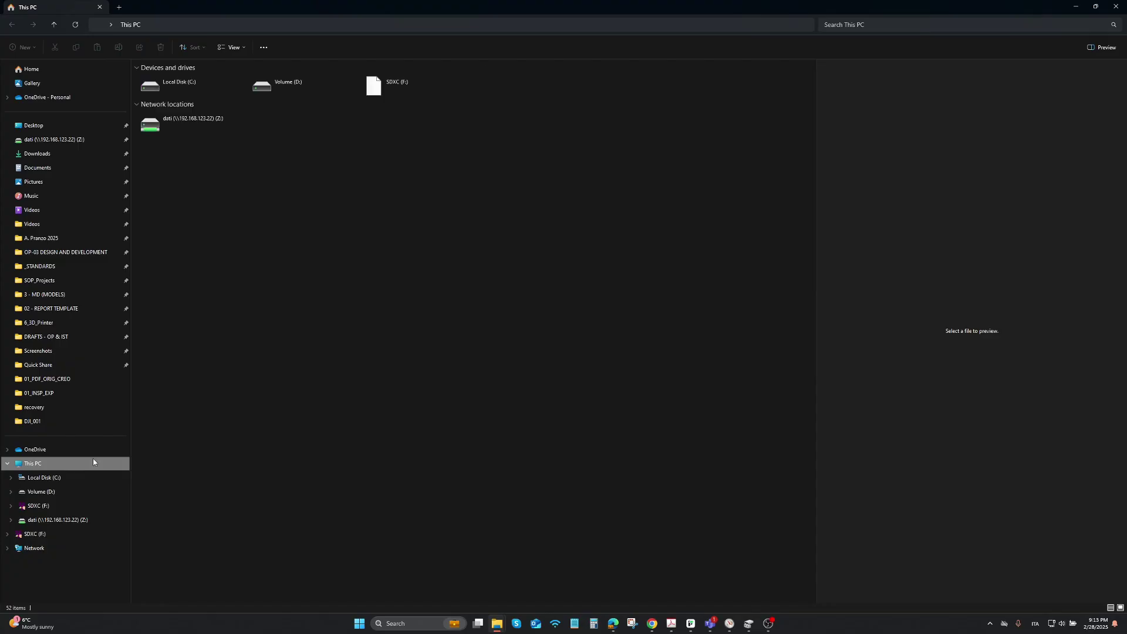
Step: Try opening SDXC (F:), decline formatting and dismiss the inaccessible error, then switch to Disk Management
left_click(399, 91)
right_click(421, 91)
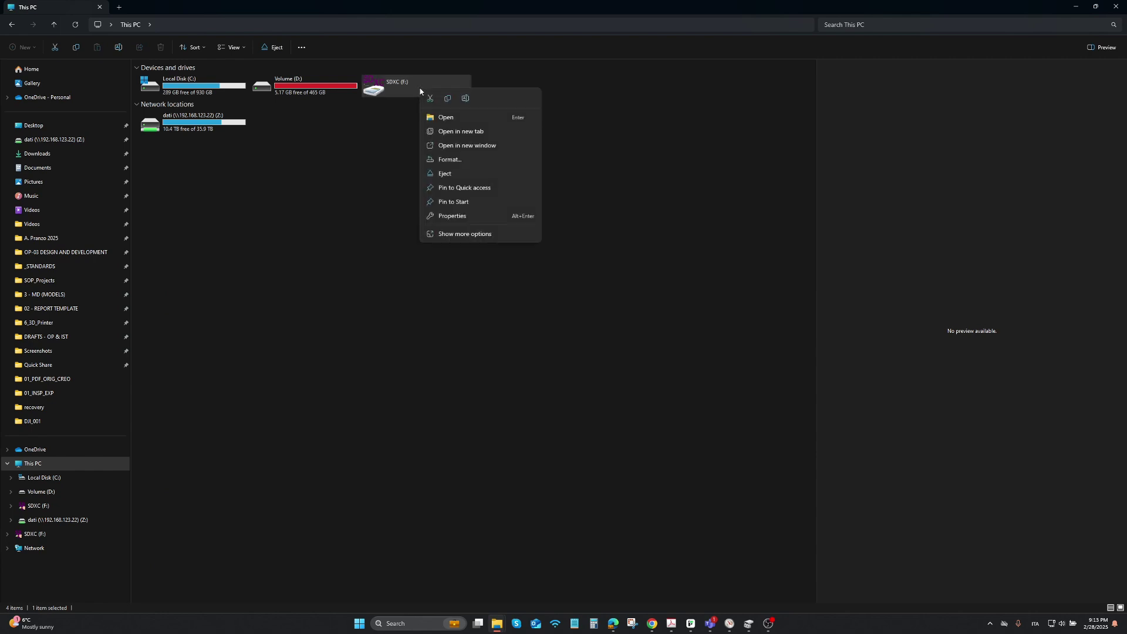
left_click(467, 122)
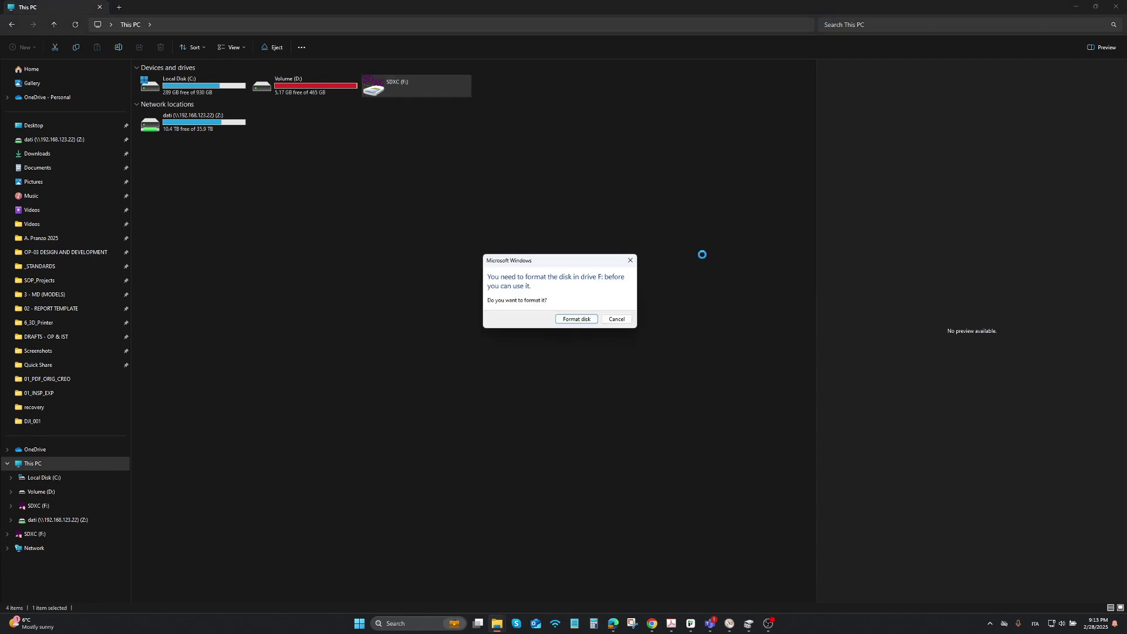
left_click(625, 319)
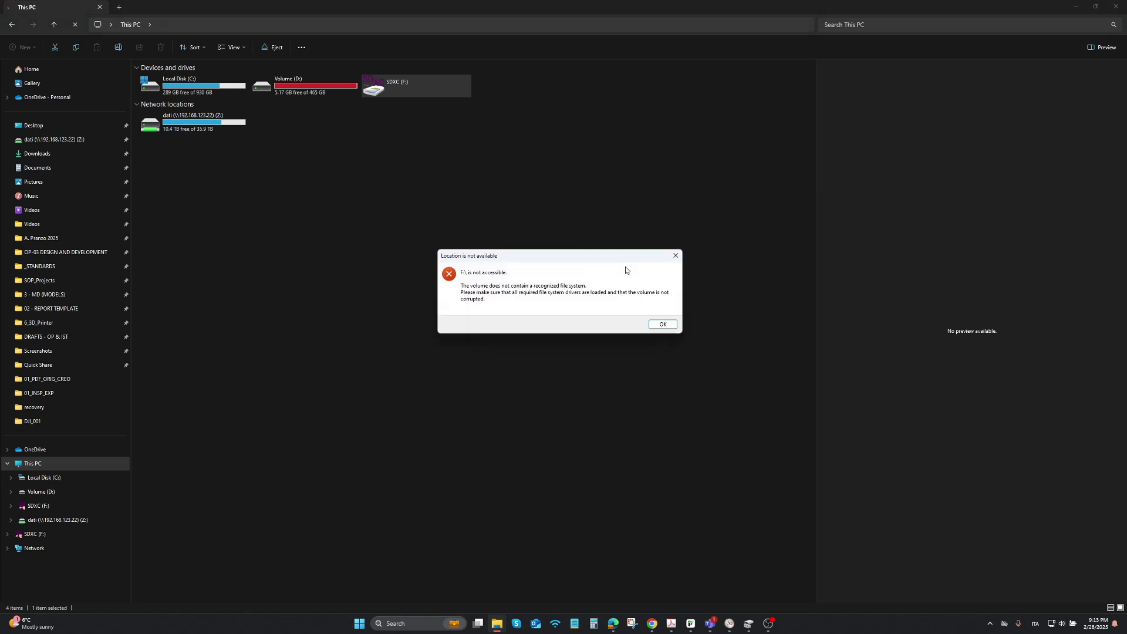
left_click(661, 325)
left_click(749, 624)
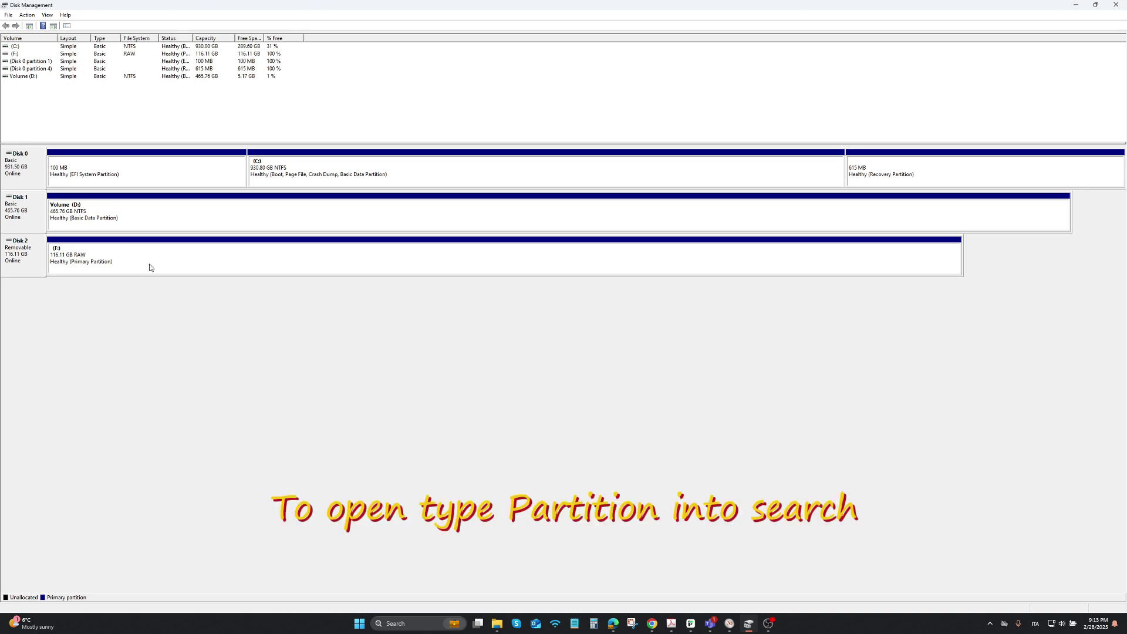
Step: Run an error check on the RAW F: partition, decline formatting, and check its volume in Optimize Drives
right_click(230, 260)
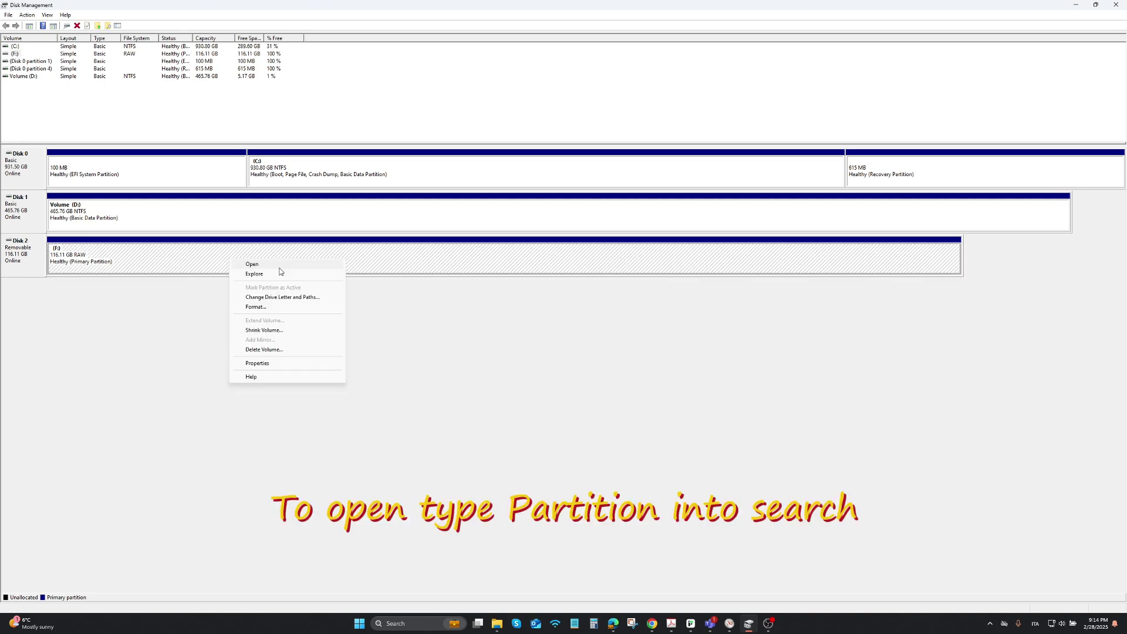
left_click(294, 364)
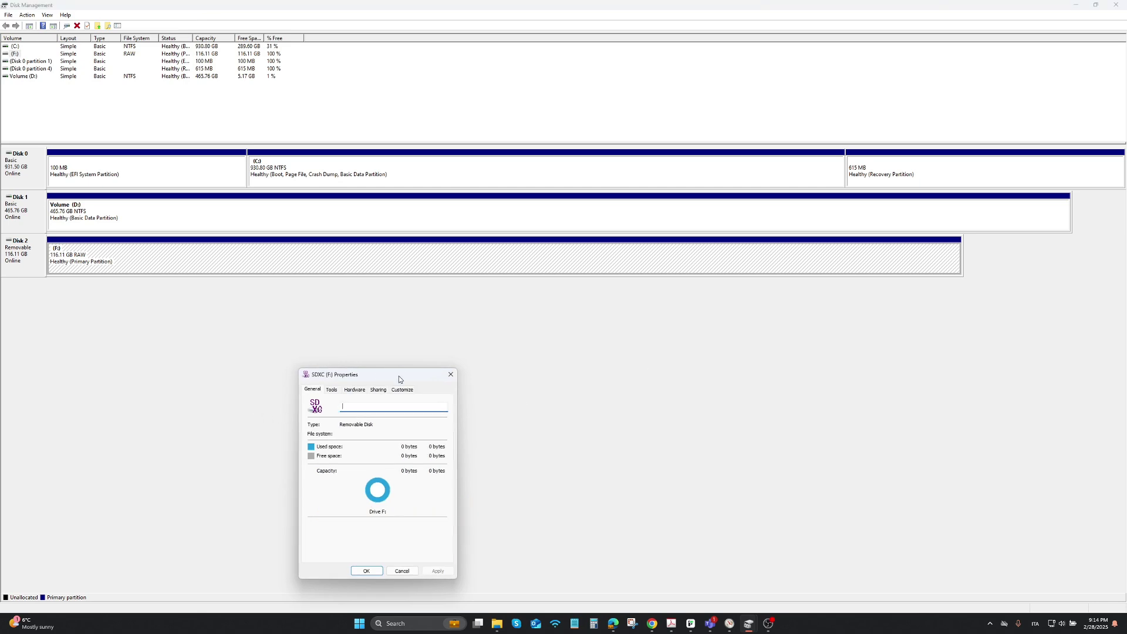
left_click_drag(399, 377, 544, 162)
left_click(475, 173)
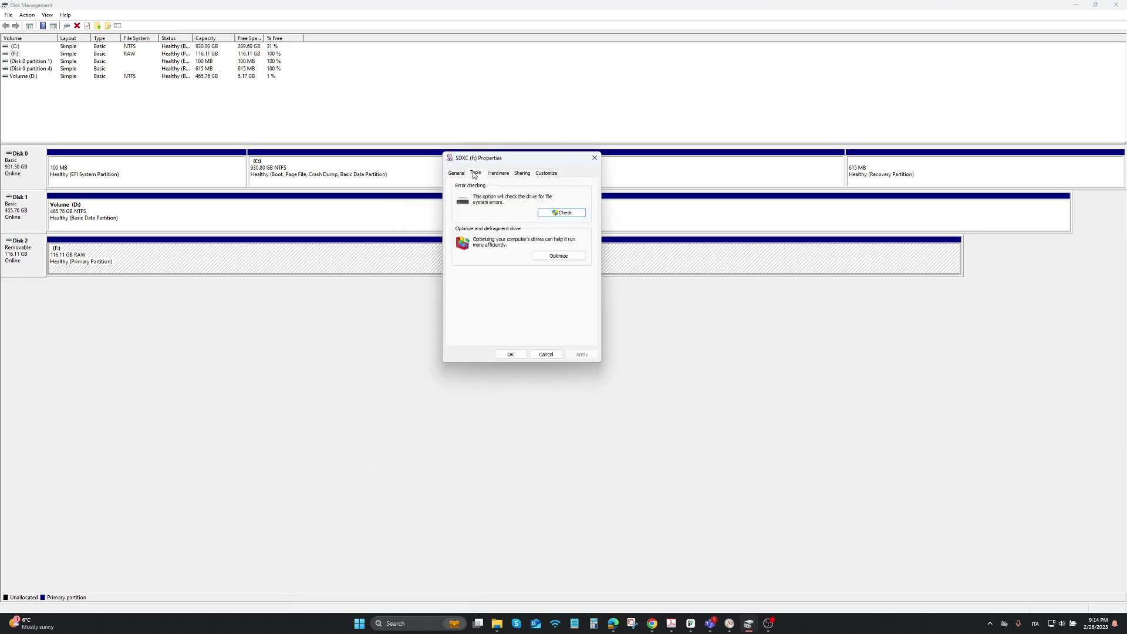
left_click(579, 214)
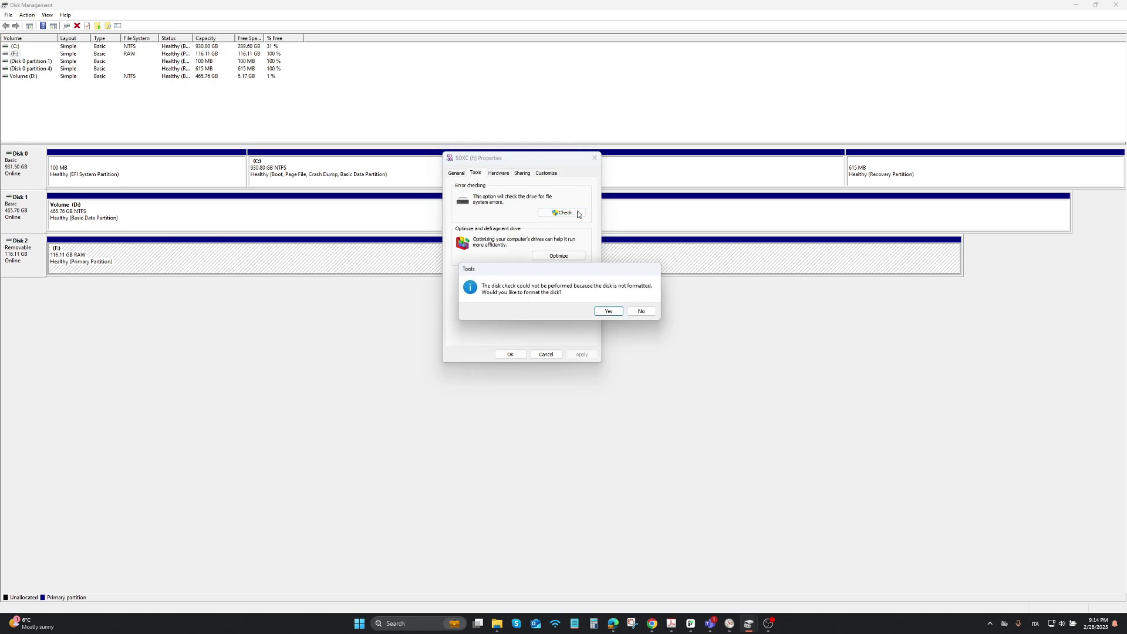
left_click(642, 311)
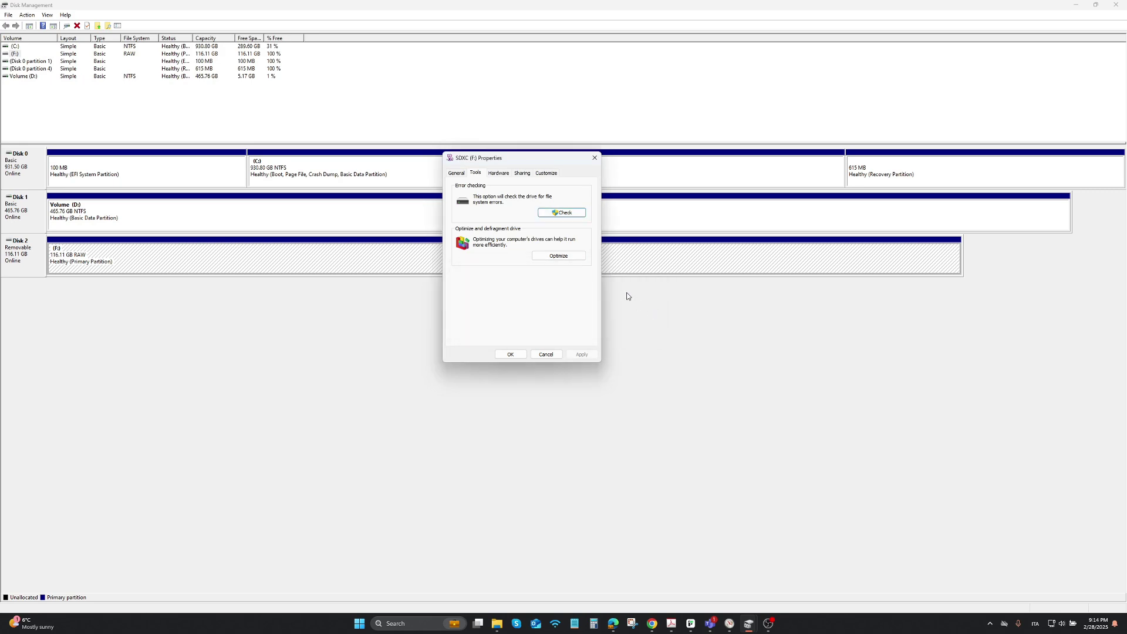
left_click(575, 260)
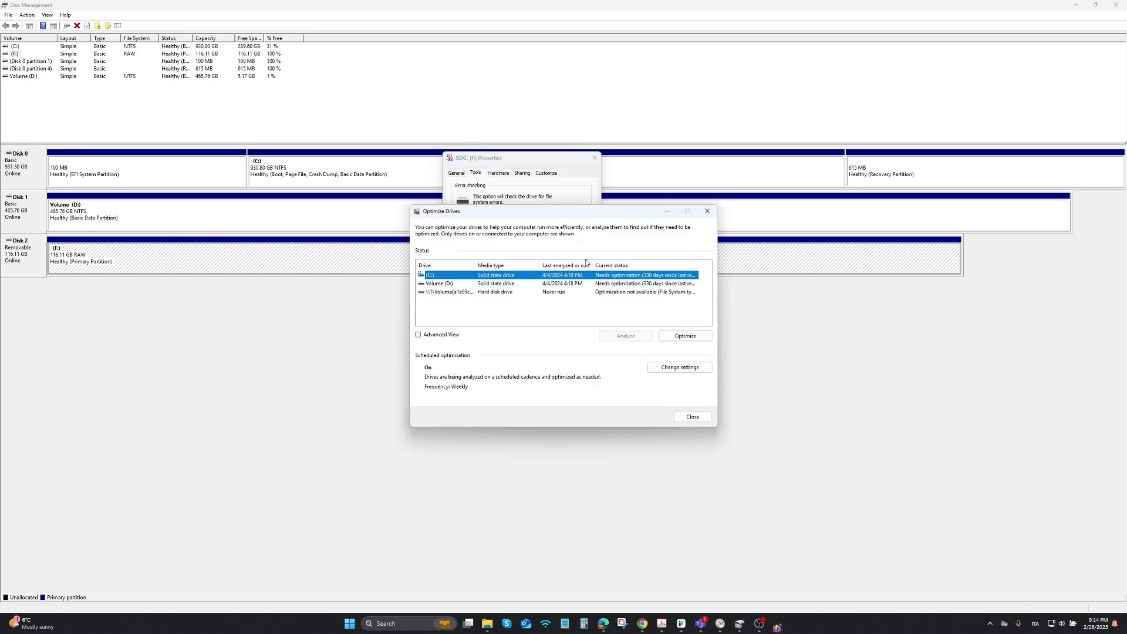
left_click(484, 293)
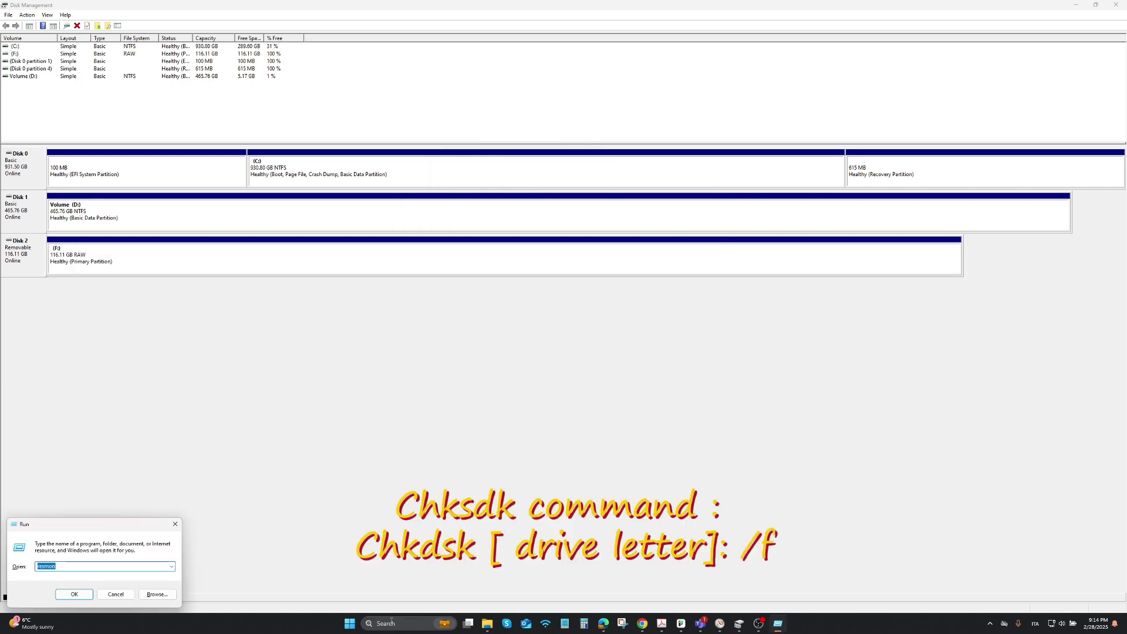
Step: Launch cmd from Run and run chkdsk f: /f on the SD card
type("cm")
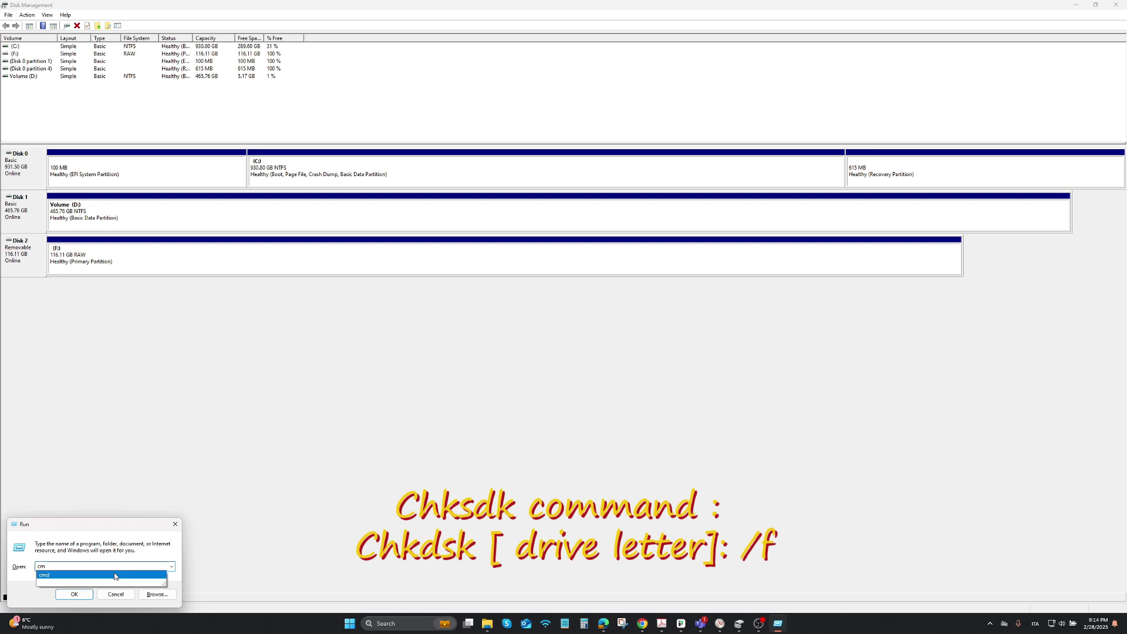
left_click(91, 587)
left_click(88, 594)
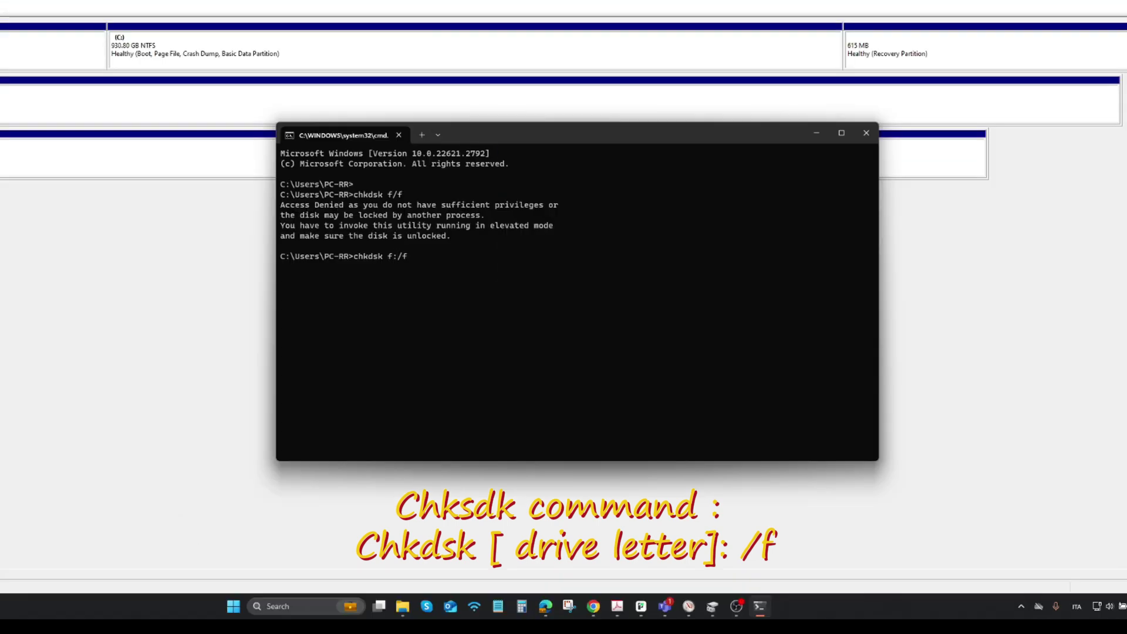
key("Return")
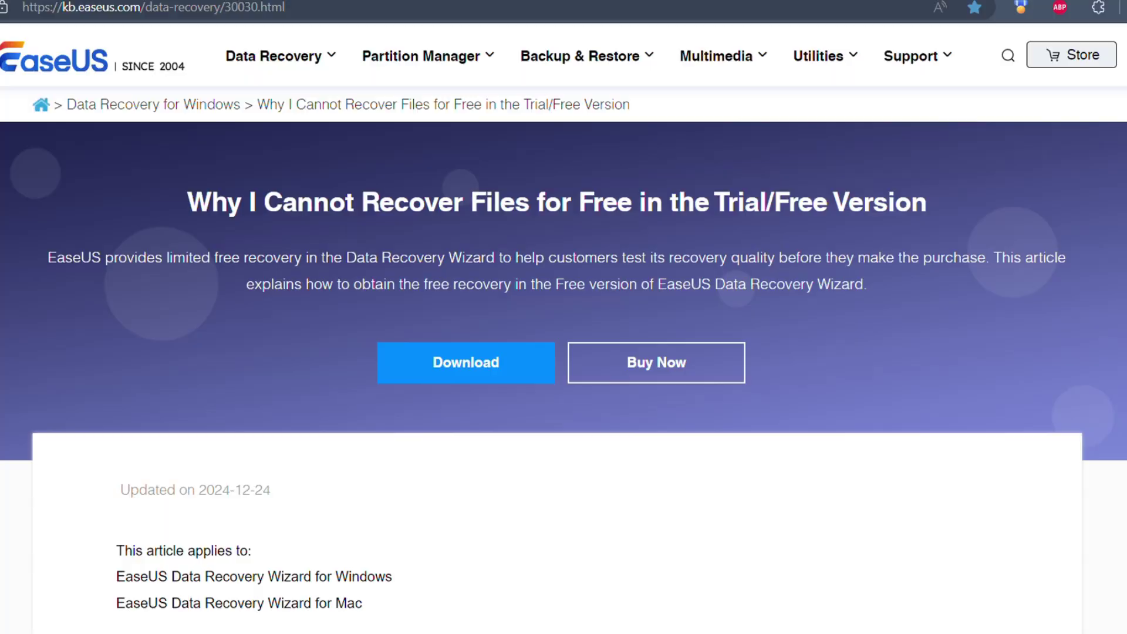
Step: Scroll the EaseUS free-recovery article down to its Trial versus Free version comparison table
scroll(564, 329, "down", 9)
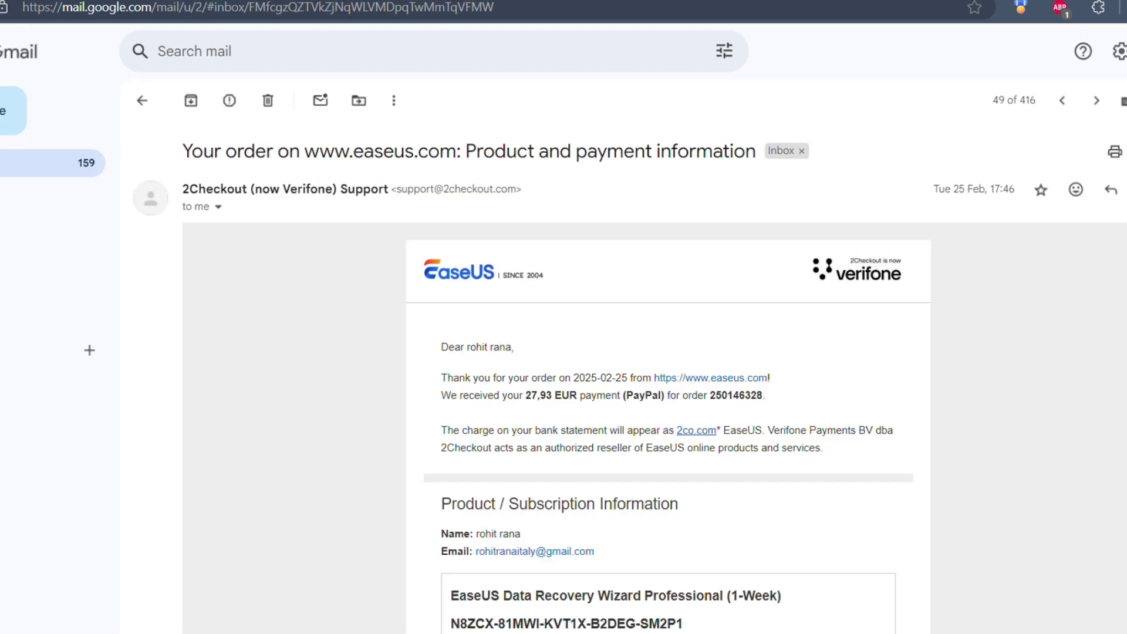
scroll(655, 375, "down", 3)
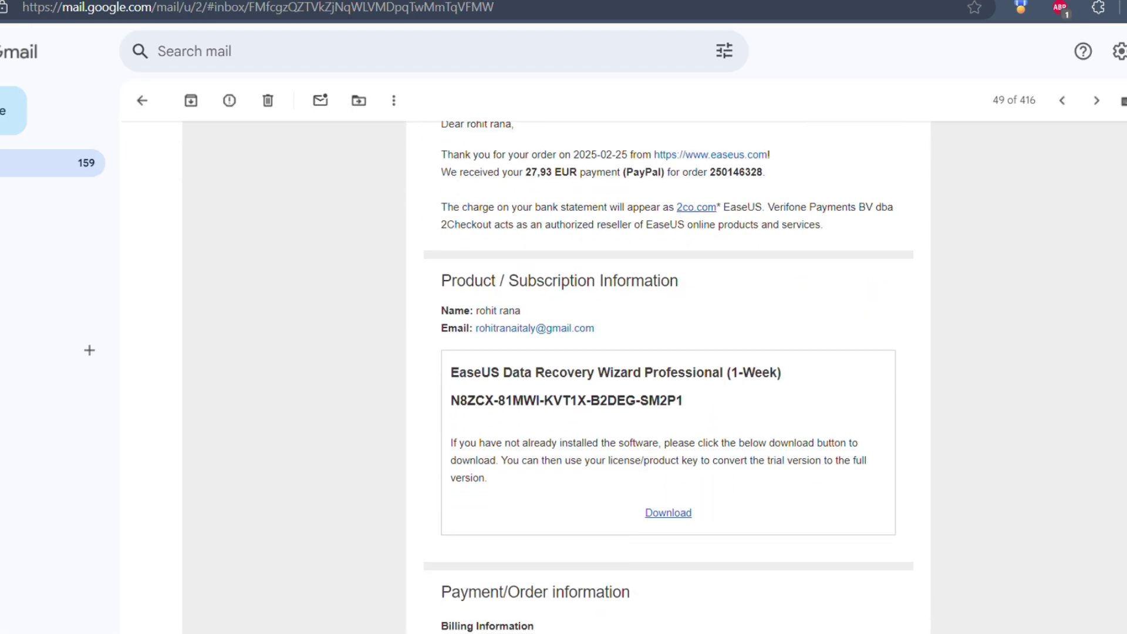
Step: Scroll through the EaseUS Data Recovery Wizard Professional order confirmation email
scroll(669, 376, "down", 7)
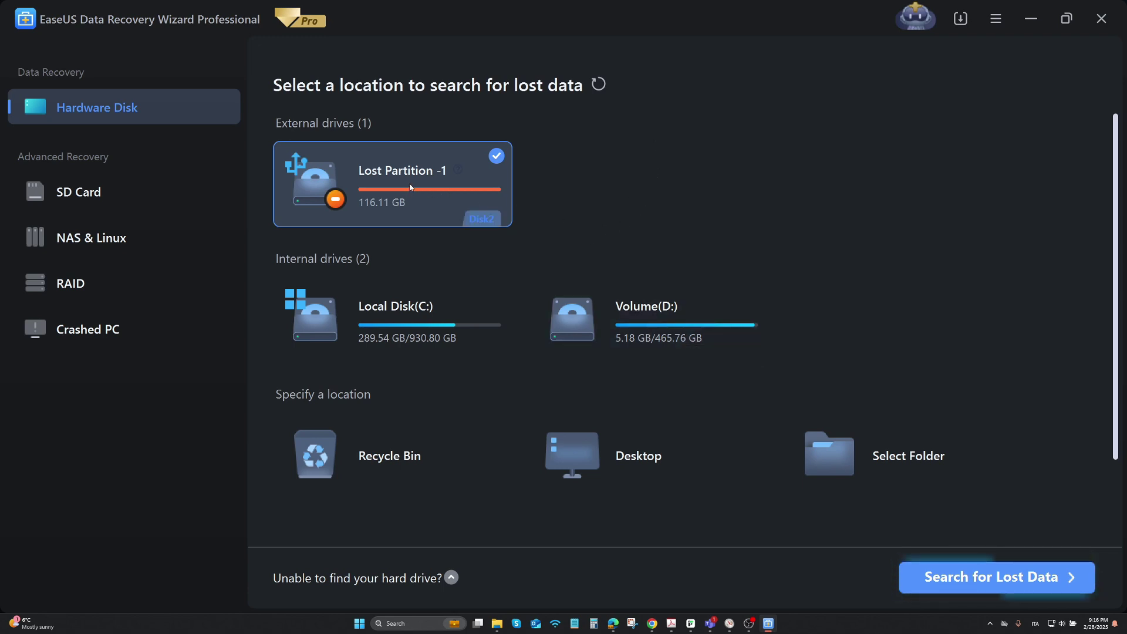
Step: Load the saved Realtek card reader scan and open Lost Partition -1 (ExFAT) > DCIM by path
left_click(963, 577)
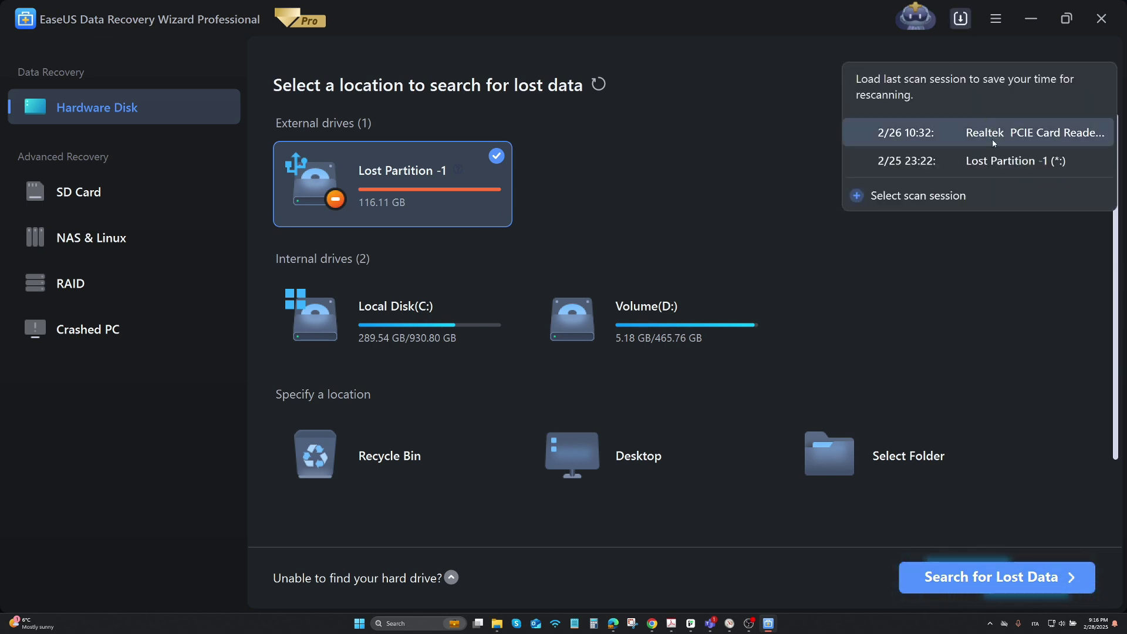
mouse_move(992, 138)
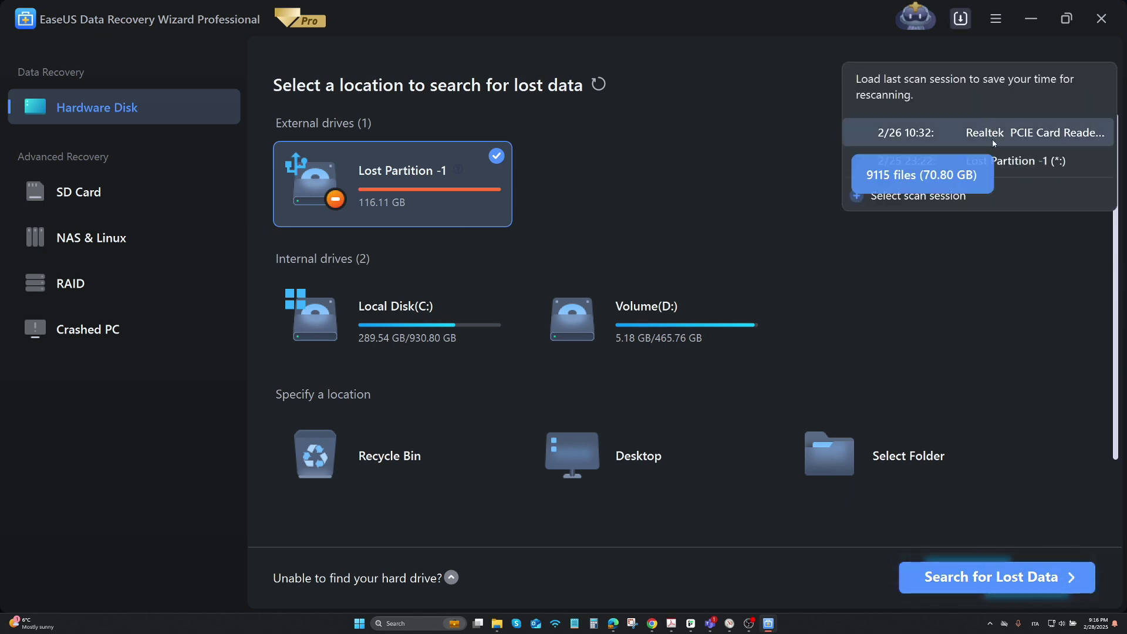
left_click(992, 139)
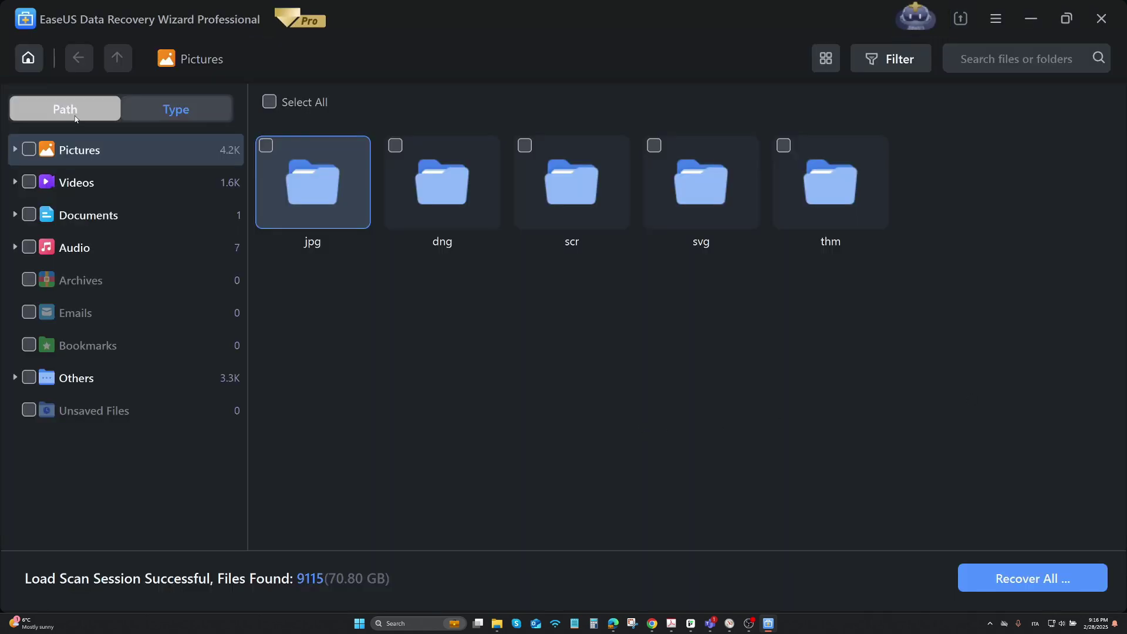
left_click(75, 117)
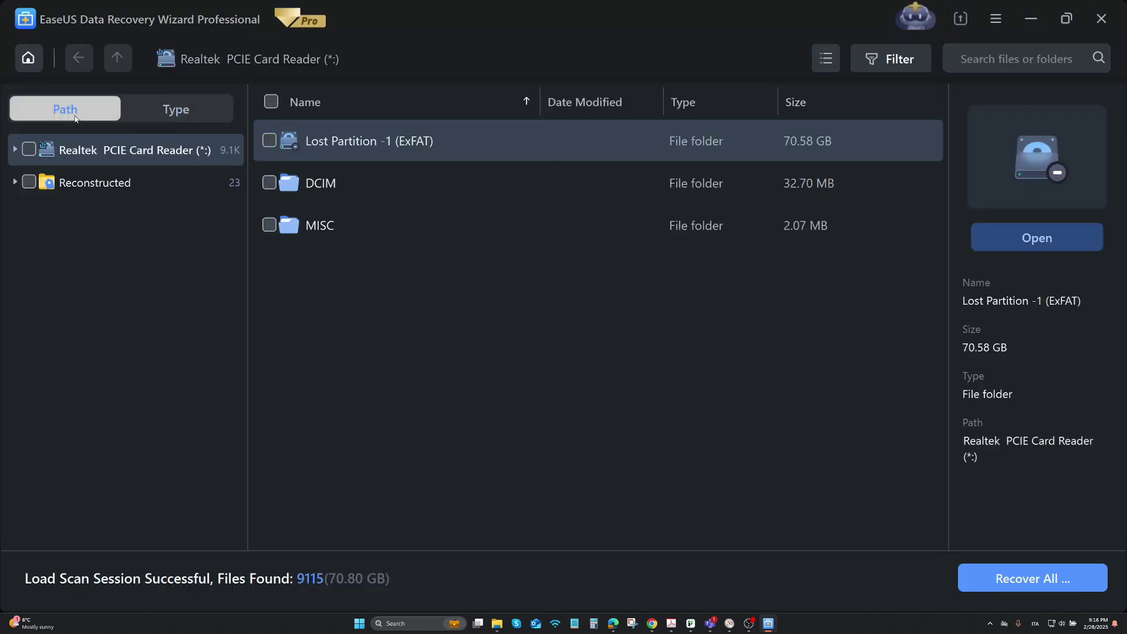
double_click(401, 143)
double_click(401, 142)
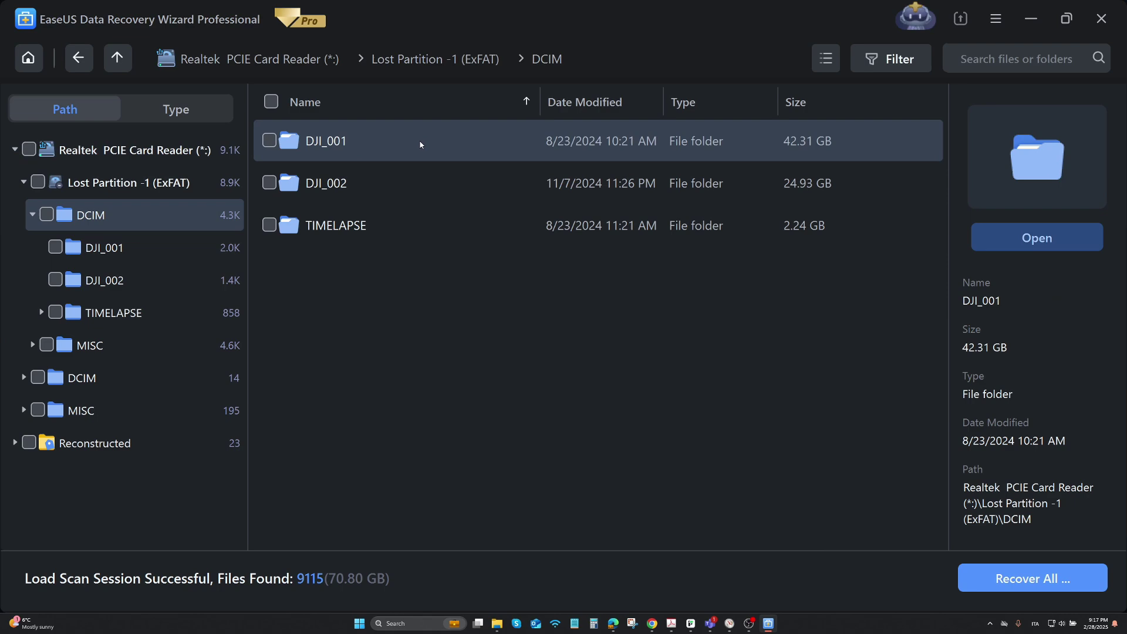
Step: Open DJI_001 and try marking and unmarking its 0990 and 0994 MP4 clips
double_click(387, 143)
left_click_drag(944, 138, 937, 537)
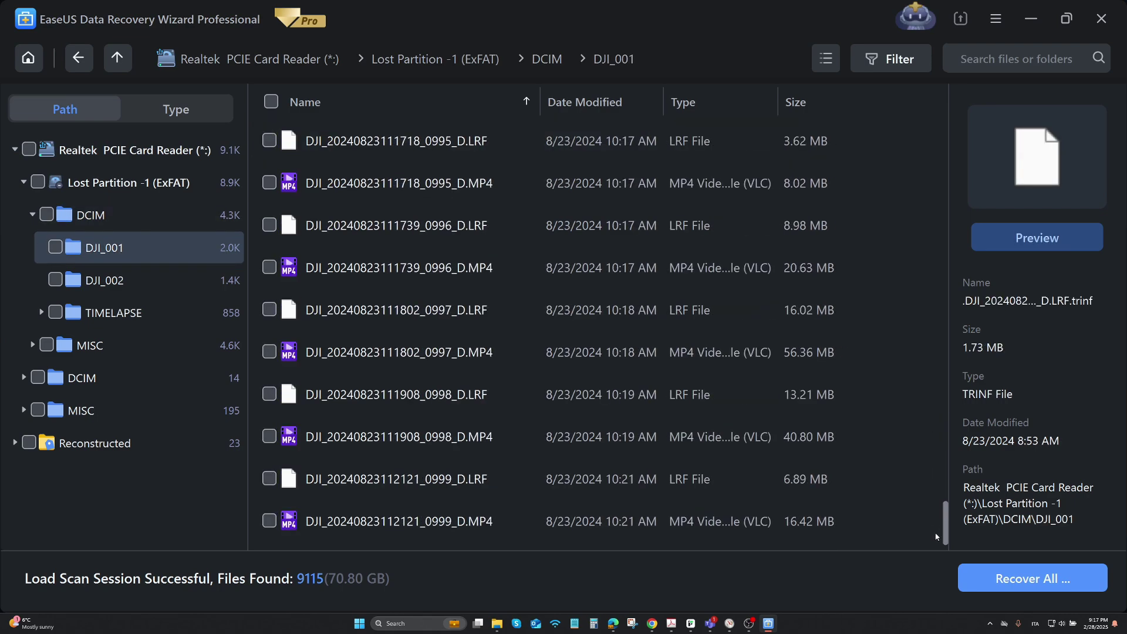
scroll(407, 263, "up", 5)
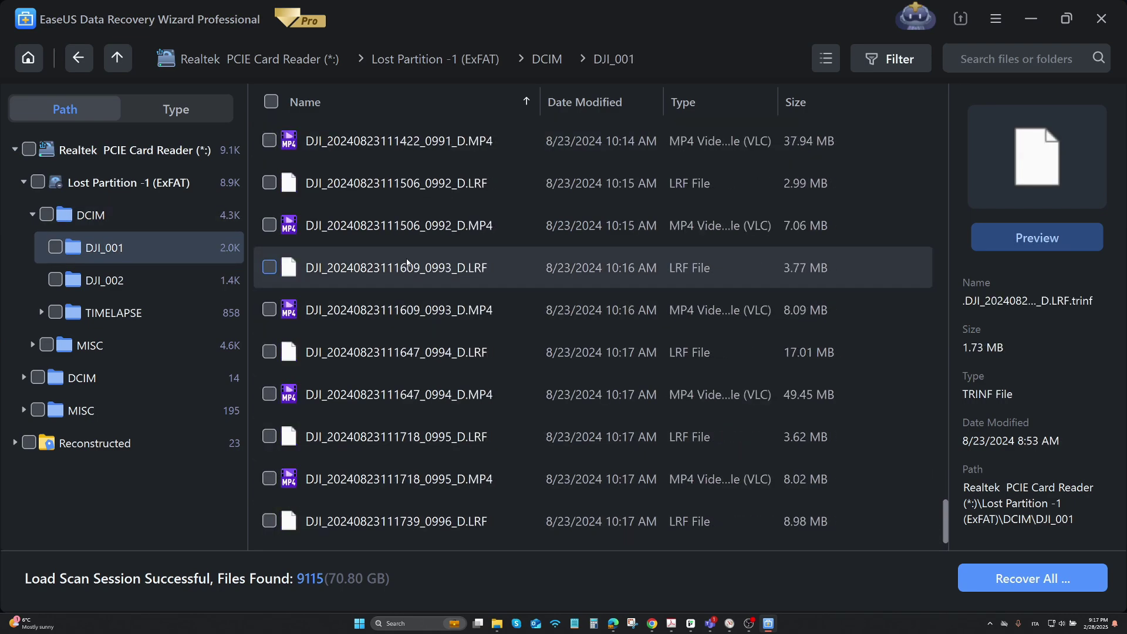
left_click(269, 394)
scroll(407, 262, "up", 1)
left_click(270, 141)
left_click(269, 141)
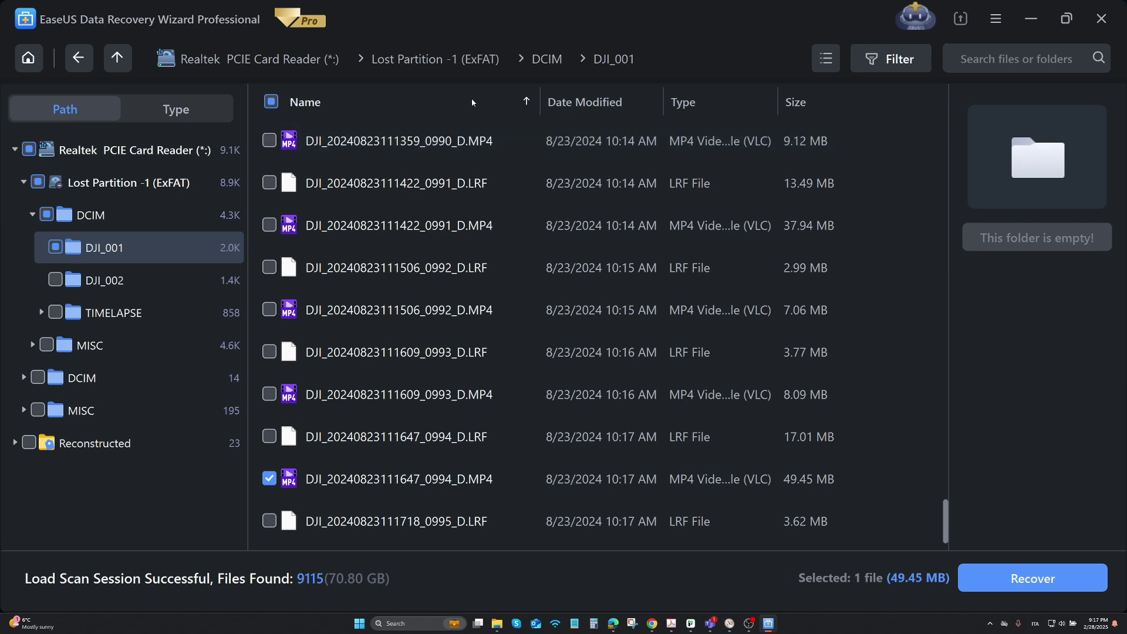
Step: Back in DCIM, mark DJI_002, TIMELAPSE and DJI_001 and start recovering them
left_click(554, 62)
left_click(270, 184)
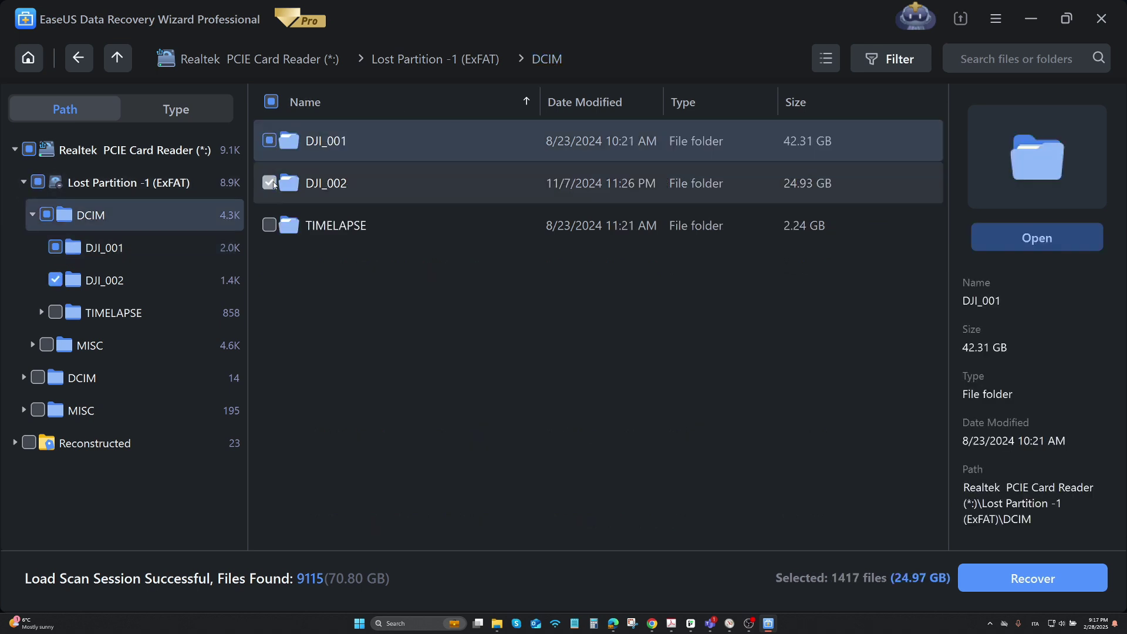
left_click(269, 225)
left_click(270, 141)
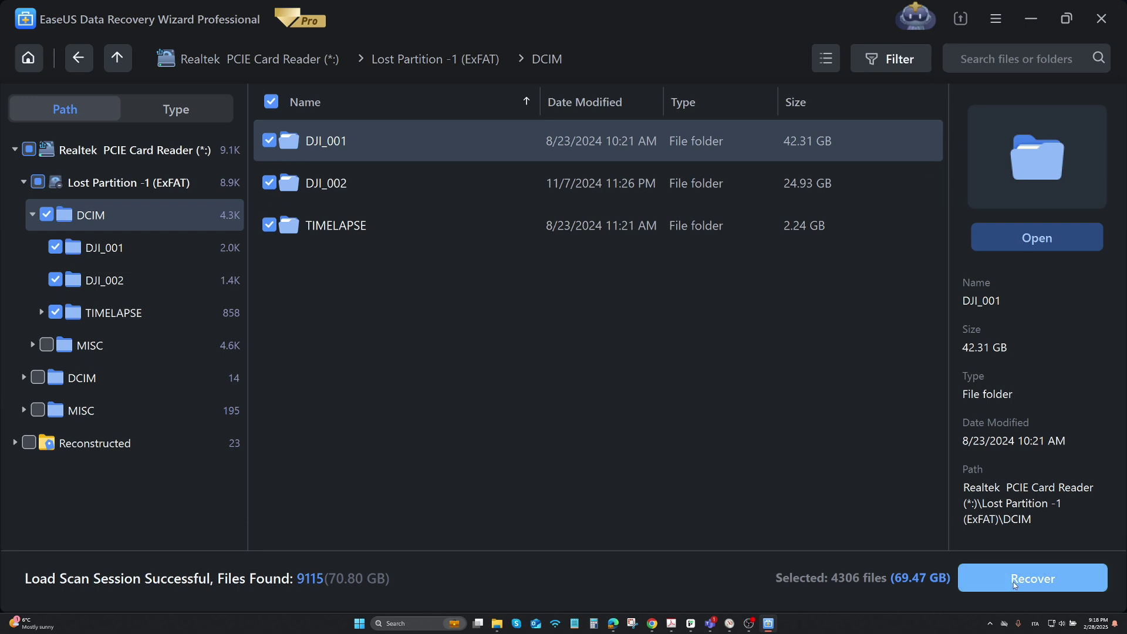
left_click(1006, 584)
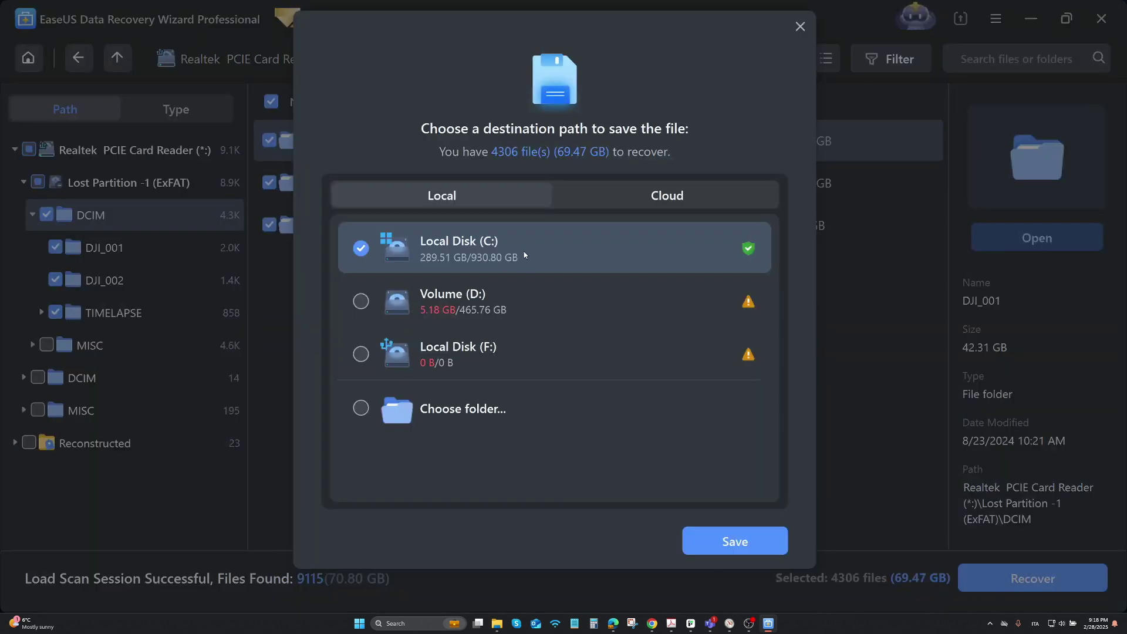
Step: Recover a single 9.12 MB MP4 to a custom folder and view the Recovered_21_19_2 output
left_click(481, 414)
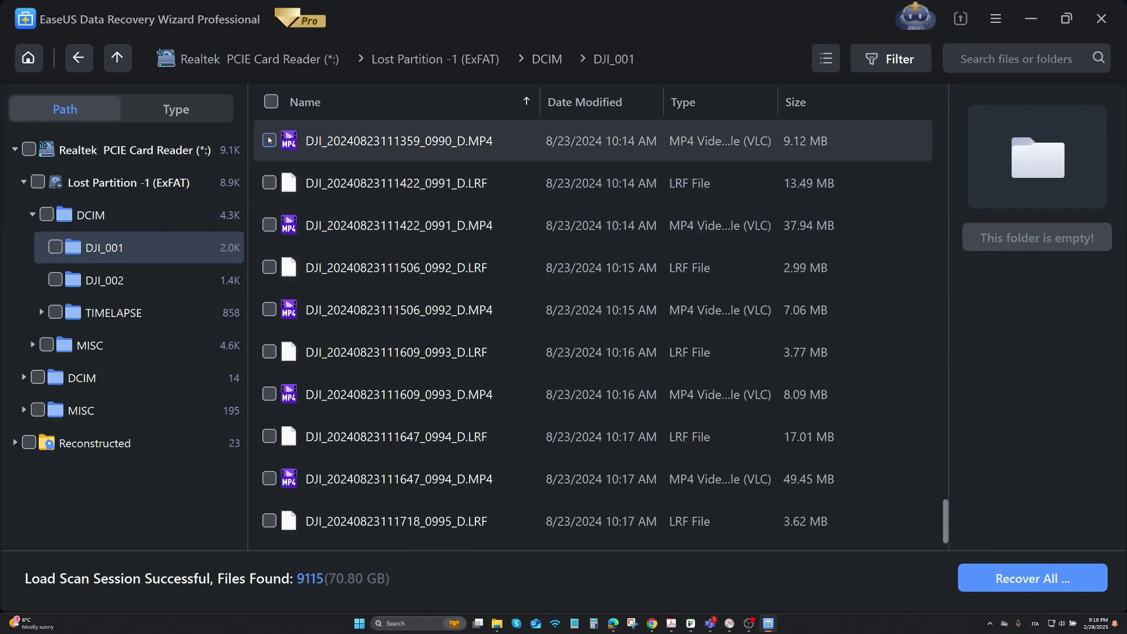
left_click(270, 141)
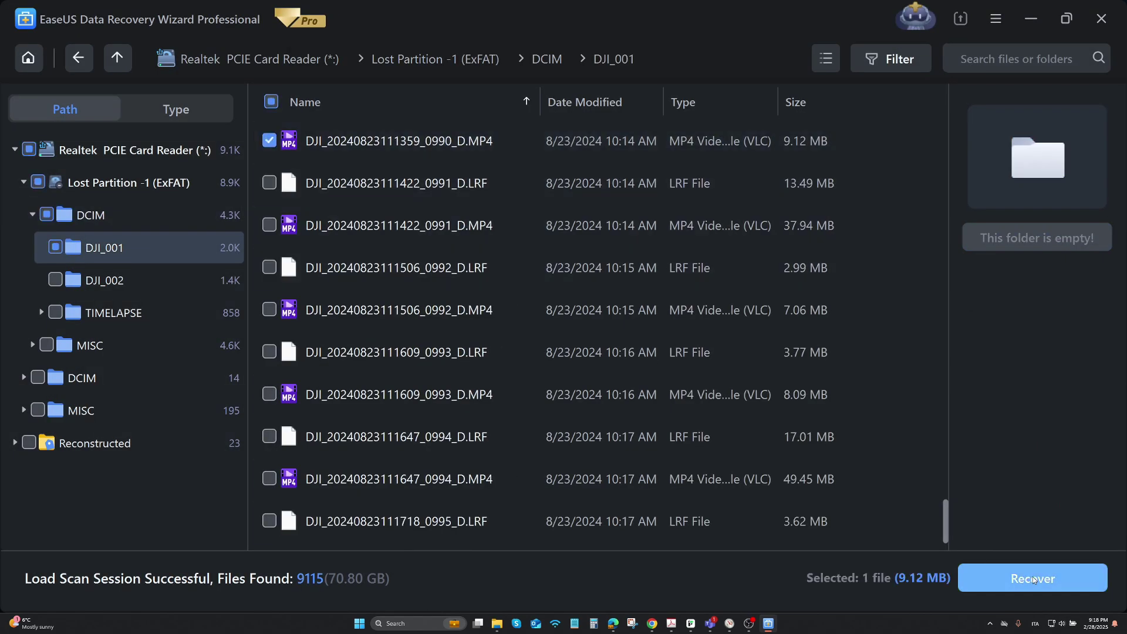
left_click(1034, 580)
left_click(464, 410)
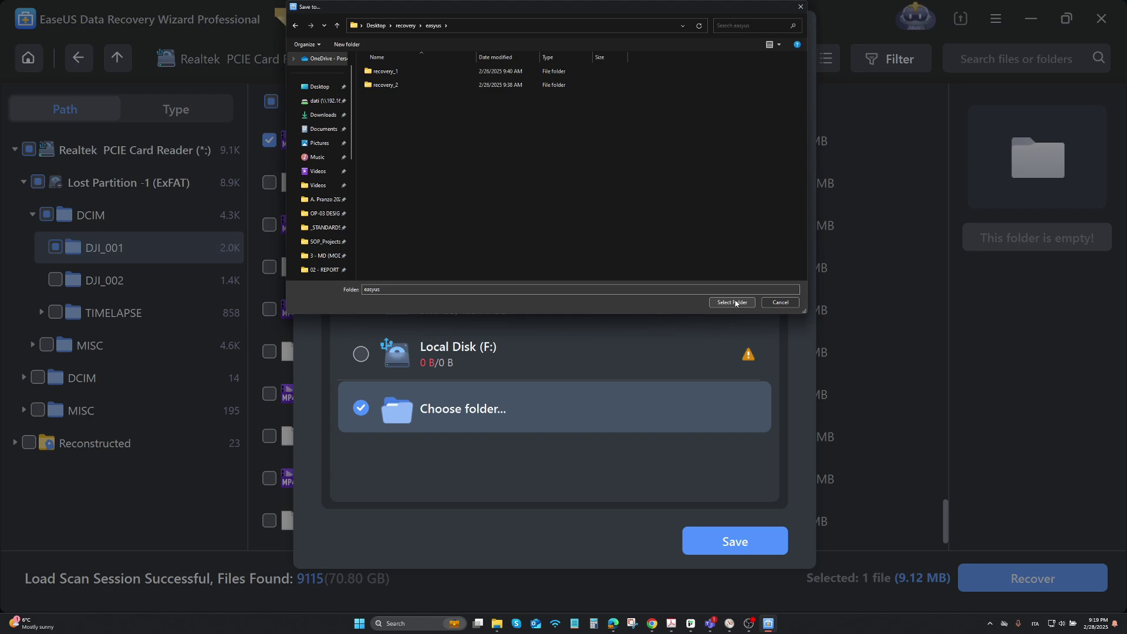
left_click(732, 302)
left_click(735, 541)
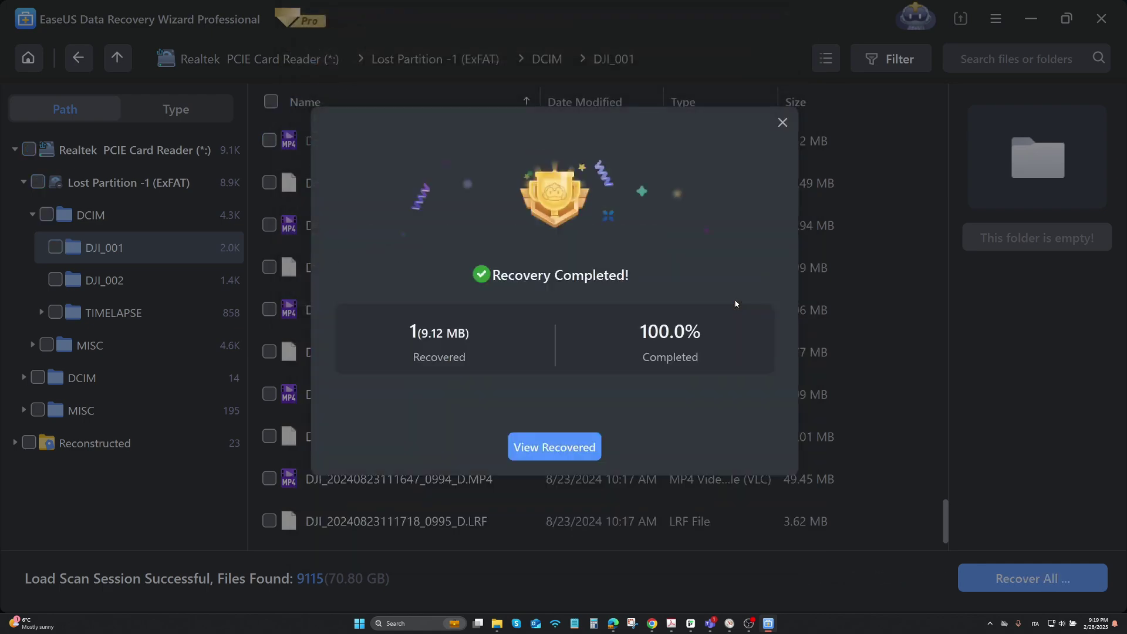
left_click(565, 450)
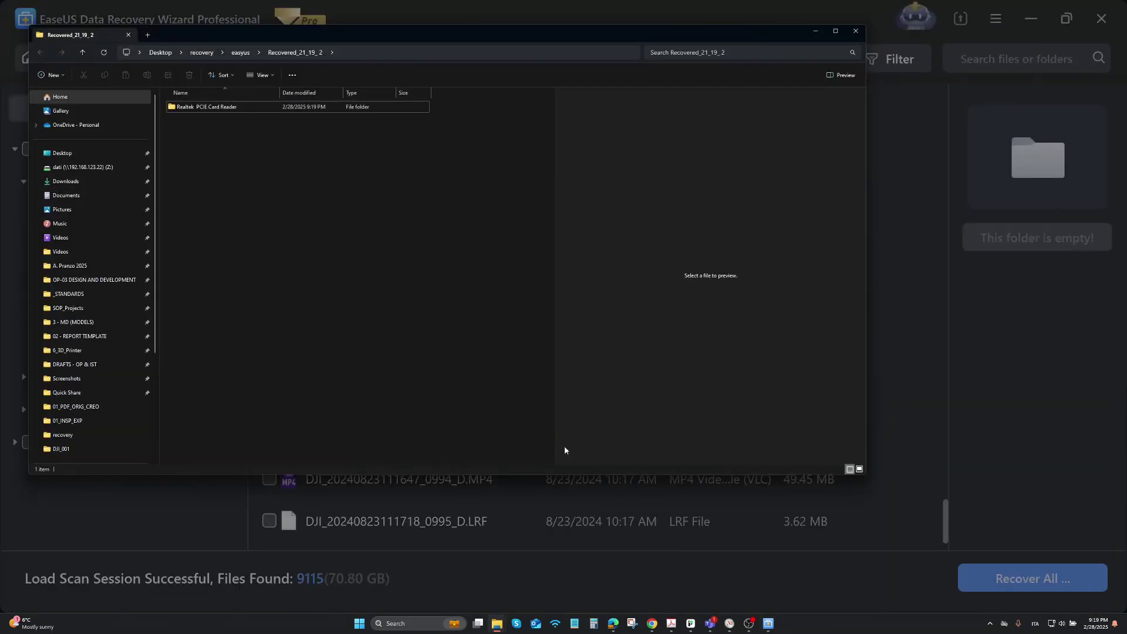
left_click(838, 30)
double_click(167, 78)
left_click(168, 82)
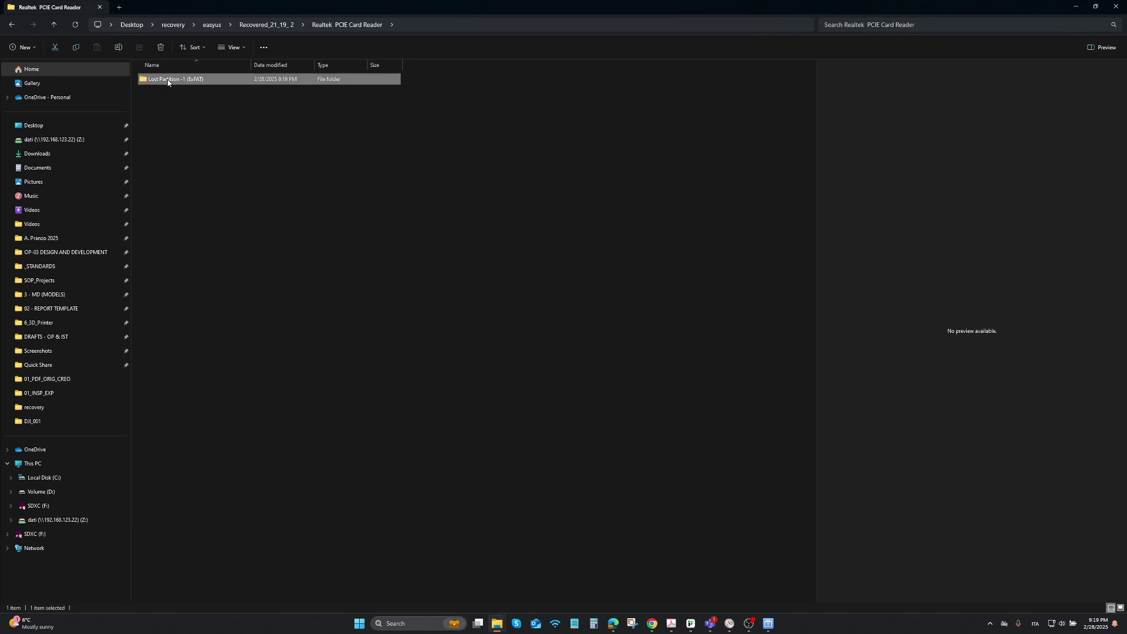
double_click(168, 83)
double_click(168, 81)
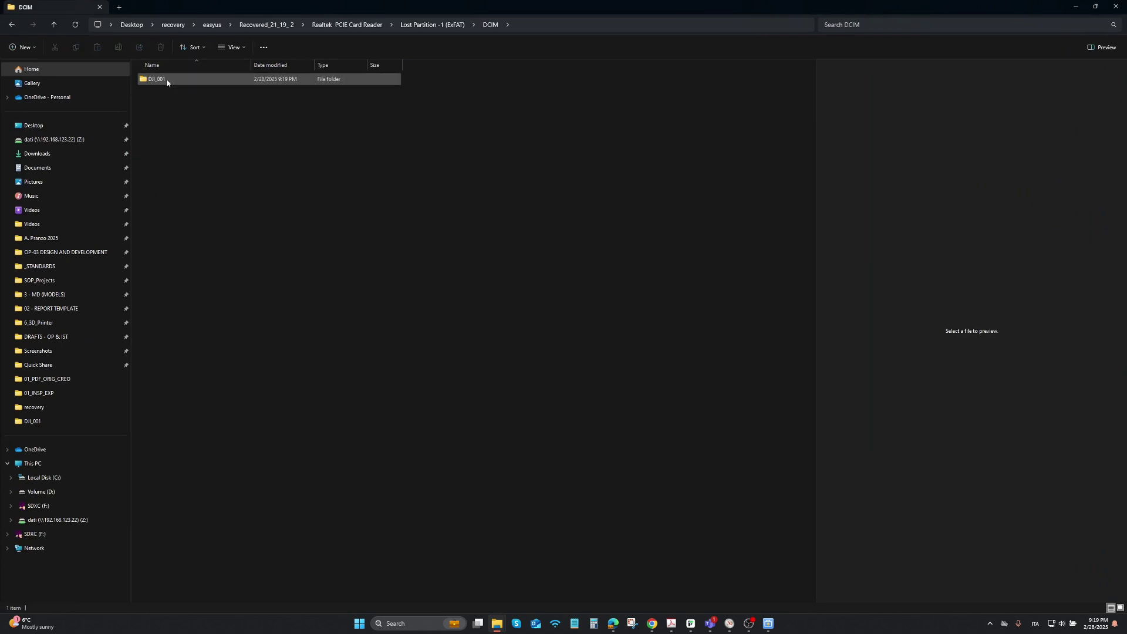
double_click(170, 77)
left_click(156, 95)
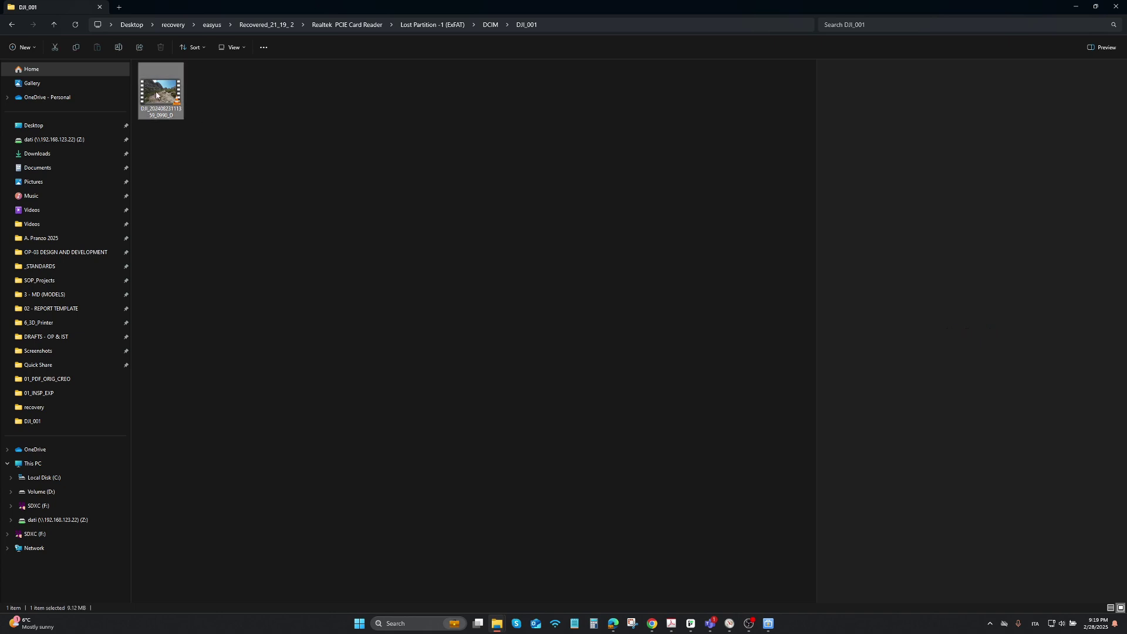
double_click(156, 95)
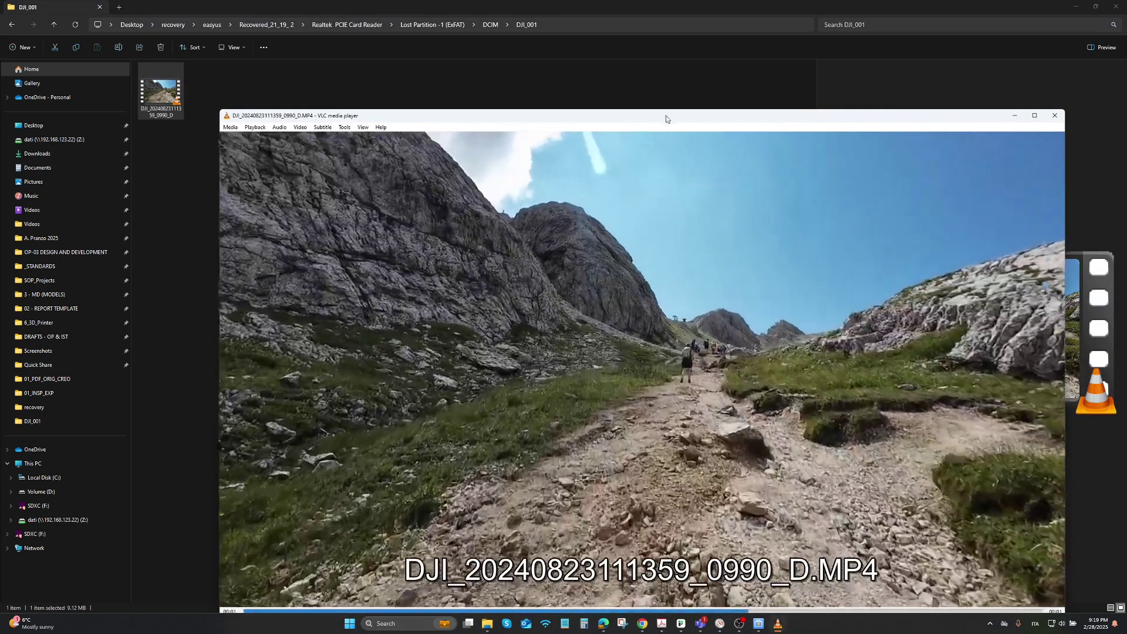
Step: Move VLC aside, exit EaseUS Data Recovery Wizard, and select SDXC (F:) in This PC
left_click_drag(665, 119, 548, 67)
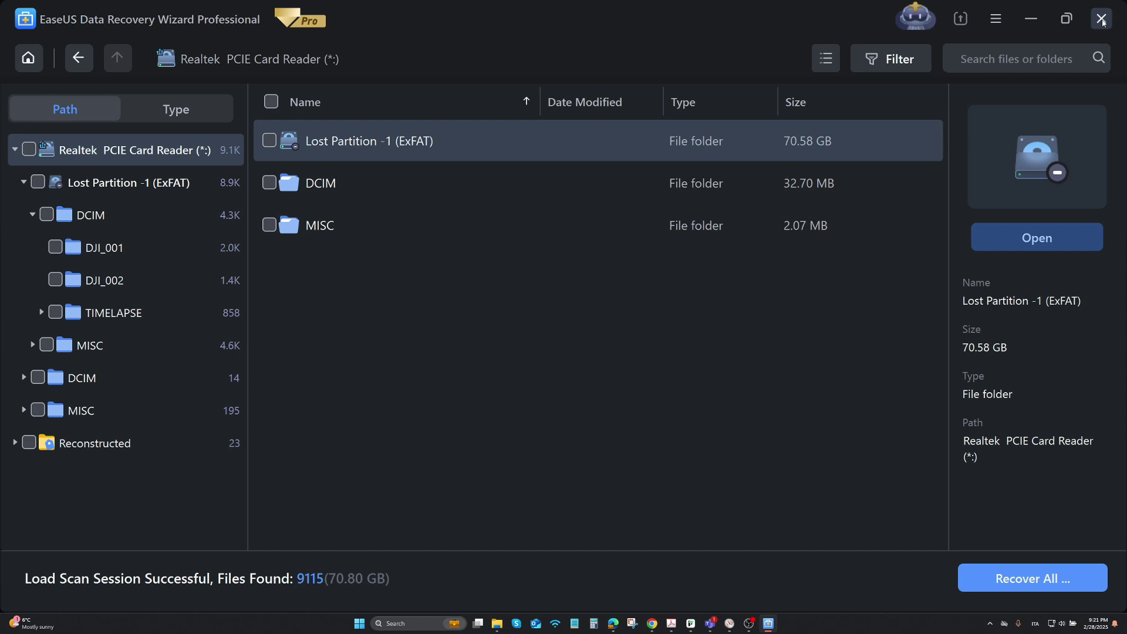
left_click(1102, 19)
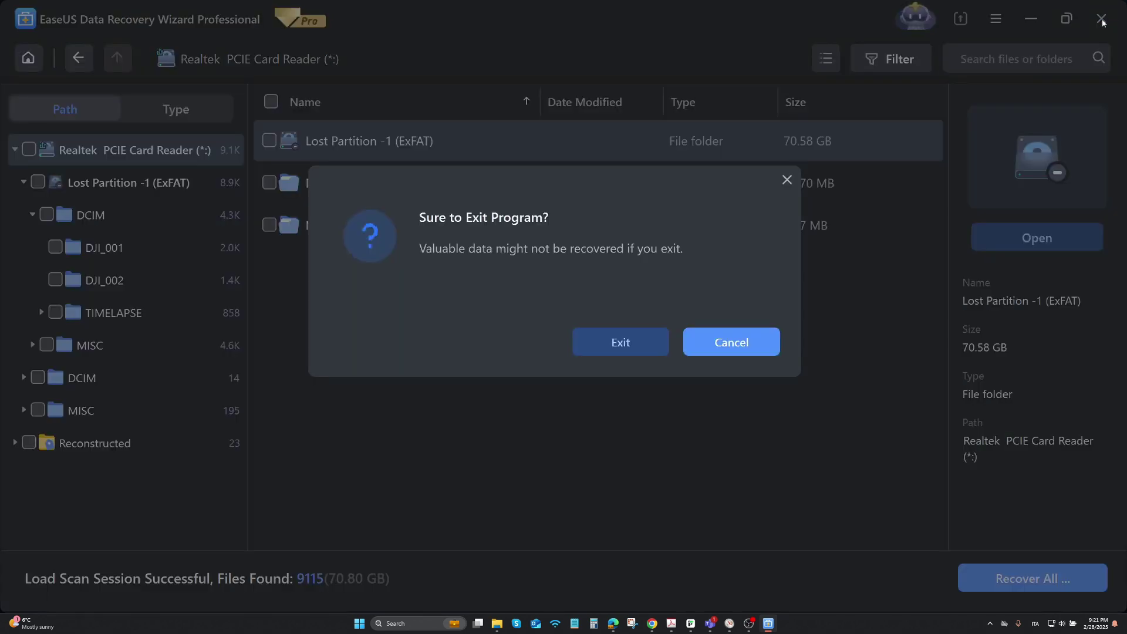
left_click(614, 341)
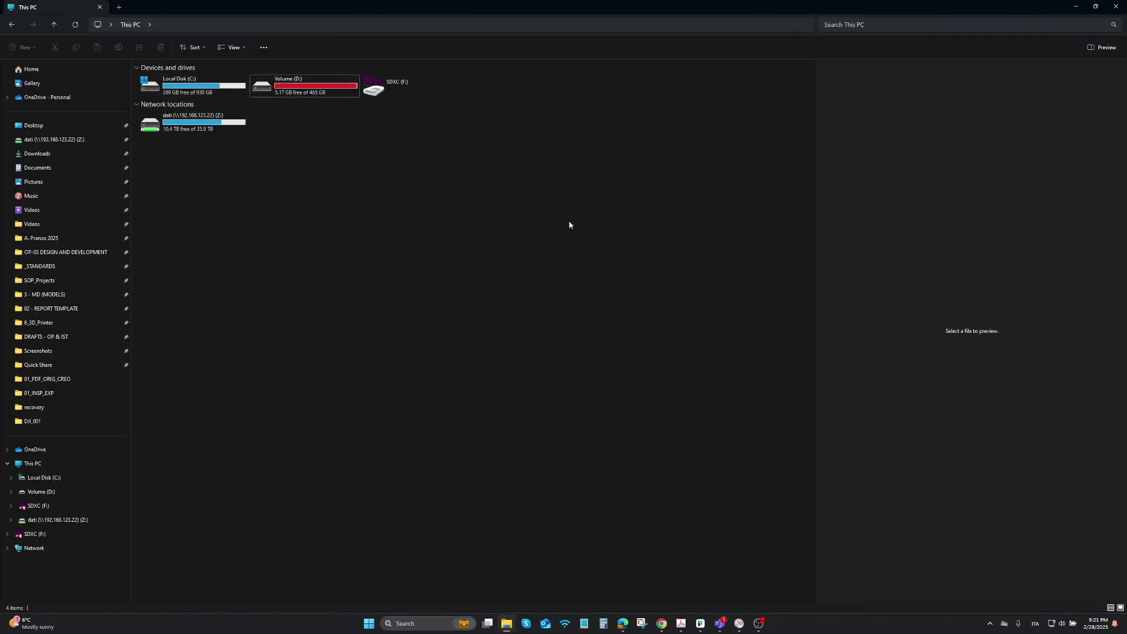
left_click(384, 86)
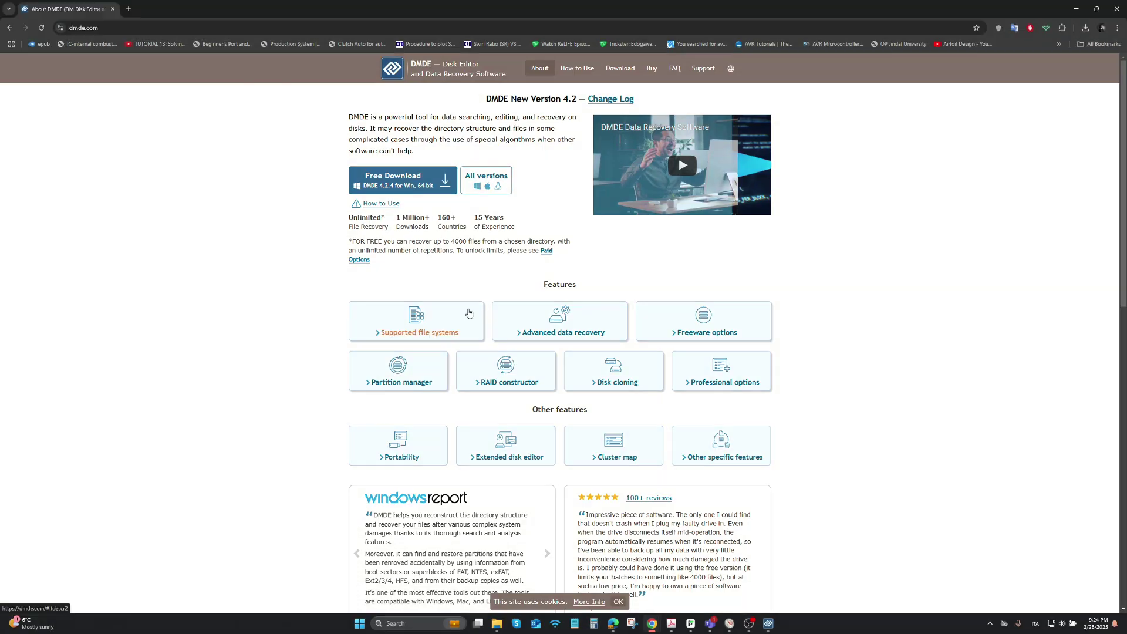
Step: Open dmde.com's Buy pricing page and highlight the Free Edition 4,000-file limit sentence
left_click(652, 68)
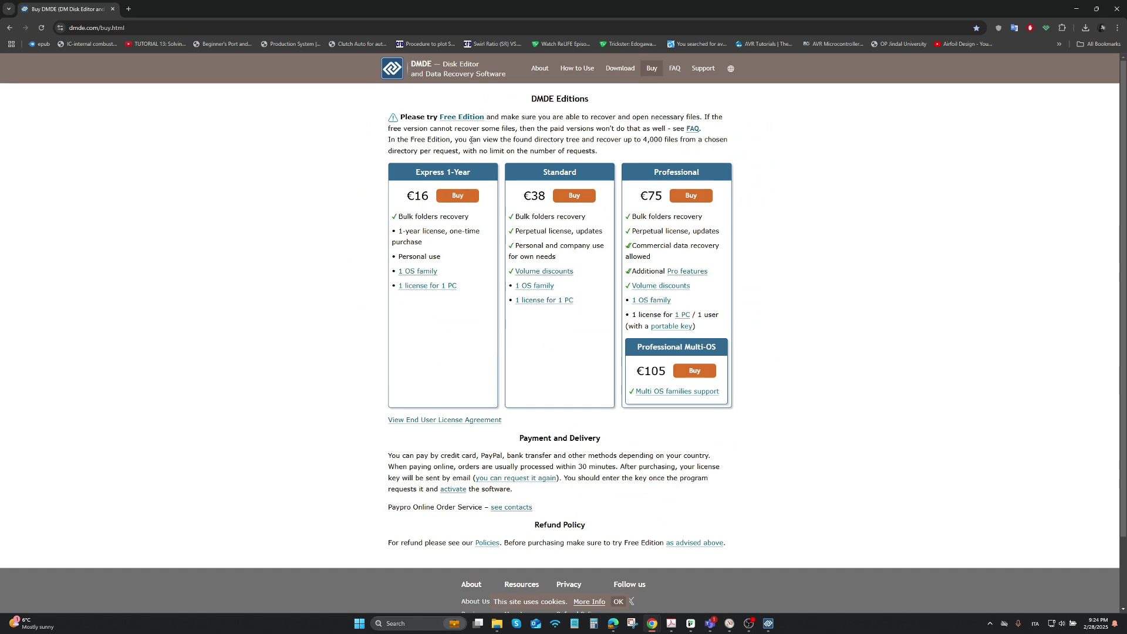
left_click_drag(384, 144, 696, 158)
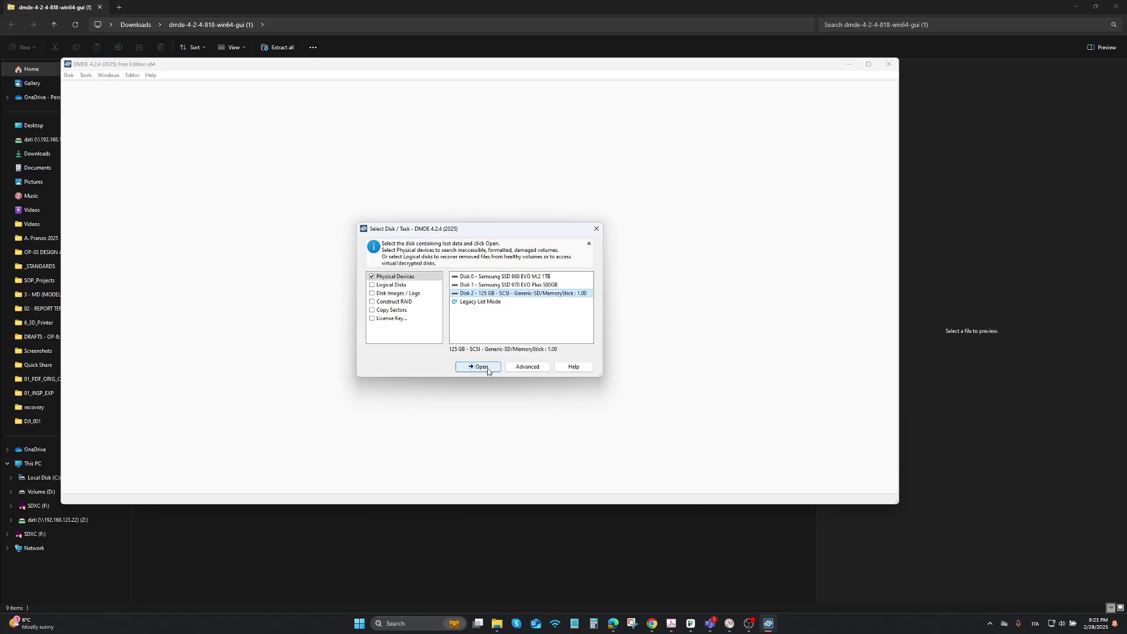
Step: Open Disk 2 (125 GB SD card) in DMDE and its SD_Card exFAT volume to list DCIM and MISC
left_click(488, 368)
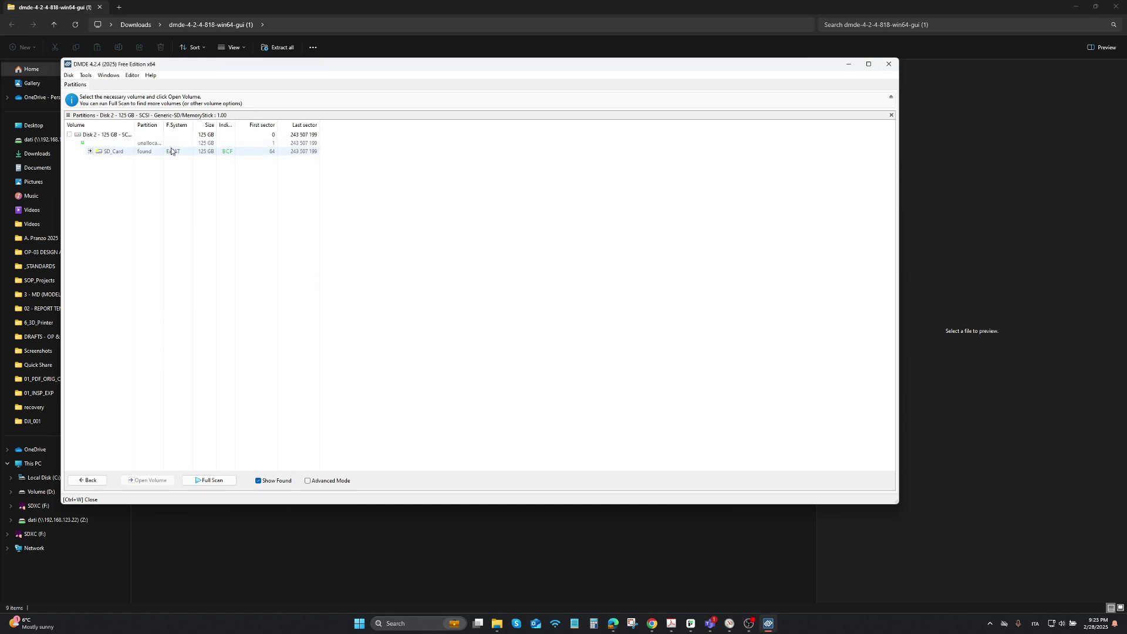
left_click(133, 135)
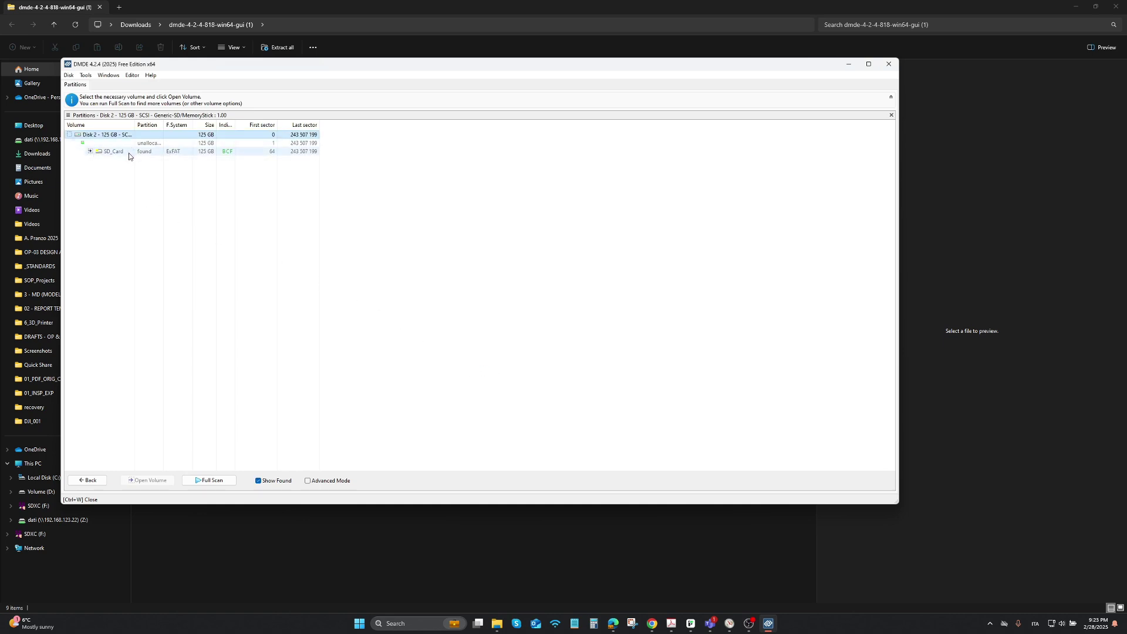
double_click(130, 152)
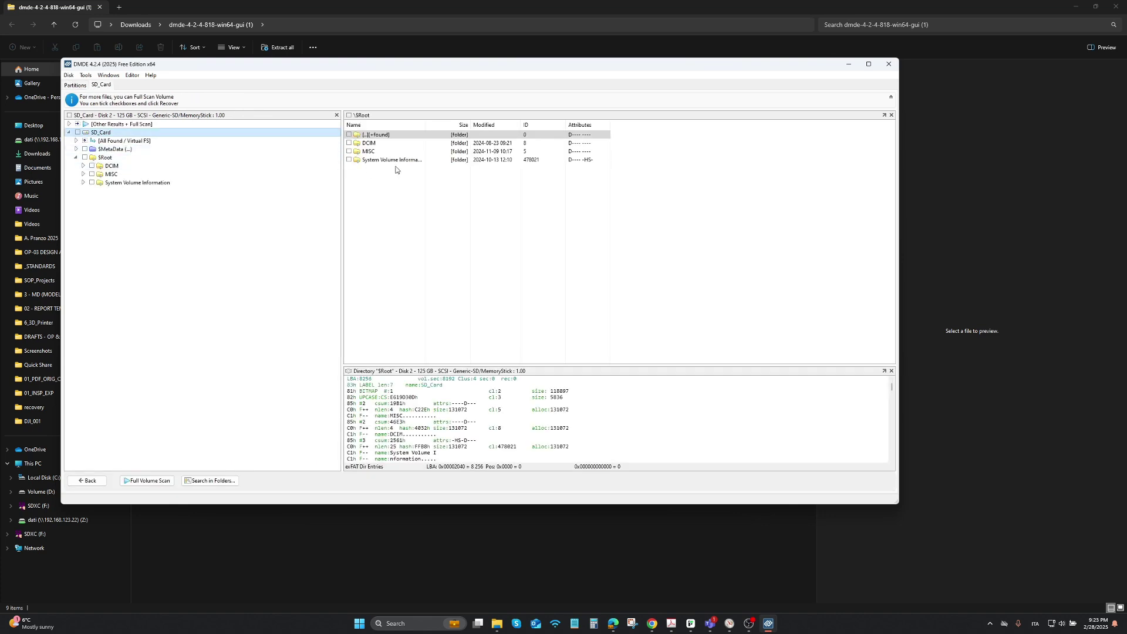
left_click(468, 235)
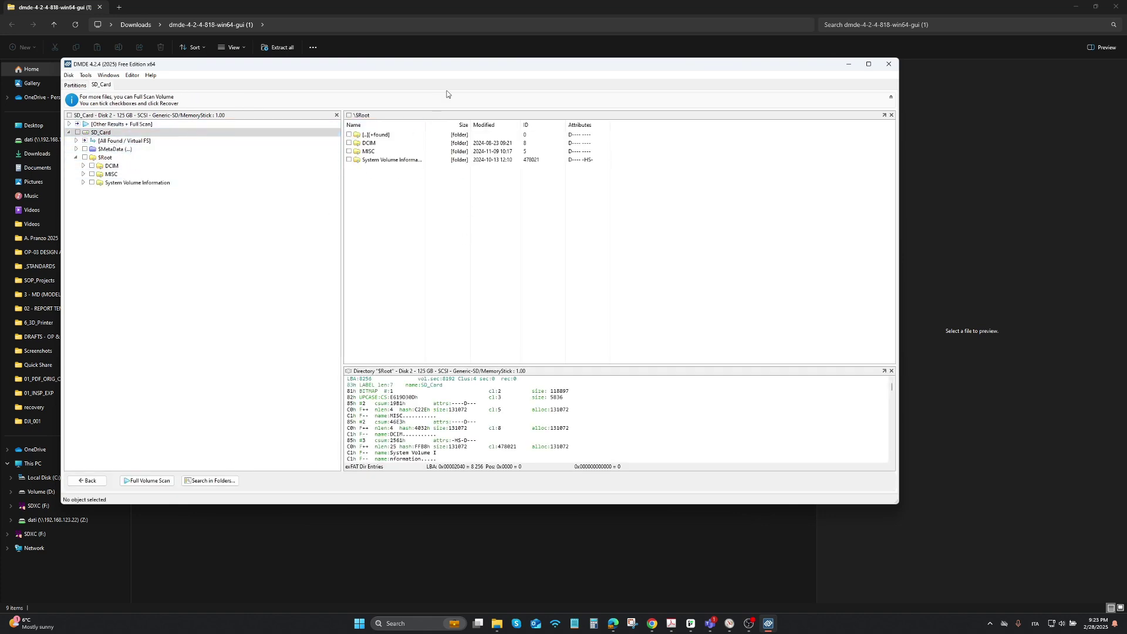
left_click_drag(630, 73, 717, 85)
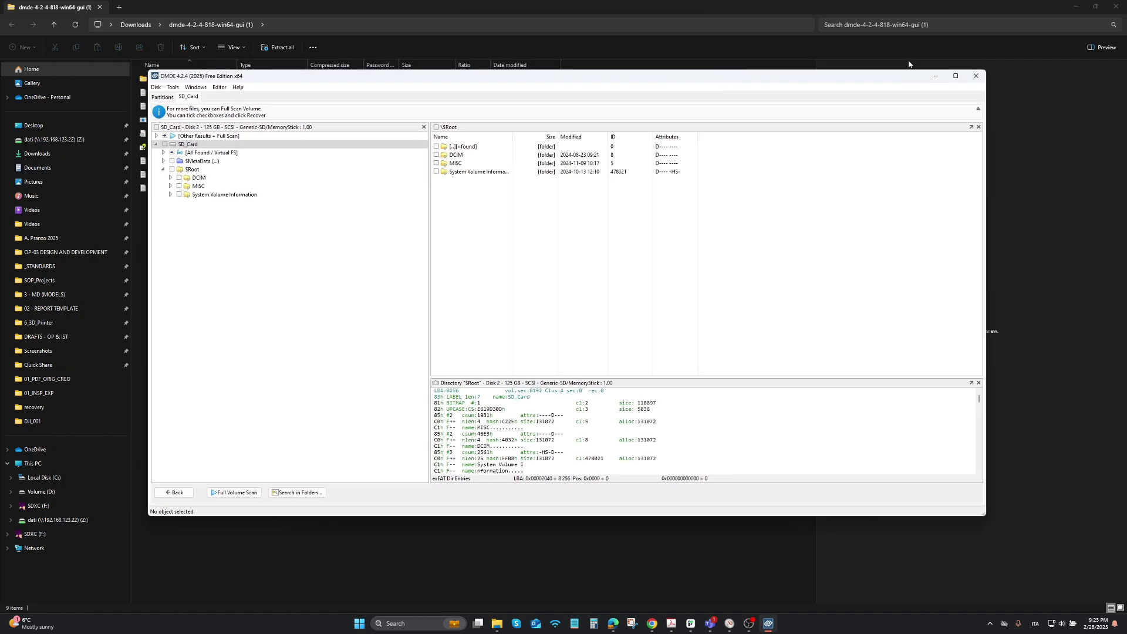
double_click(456, 156)
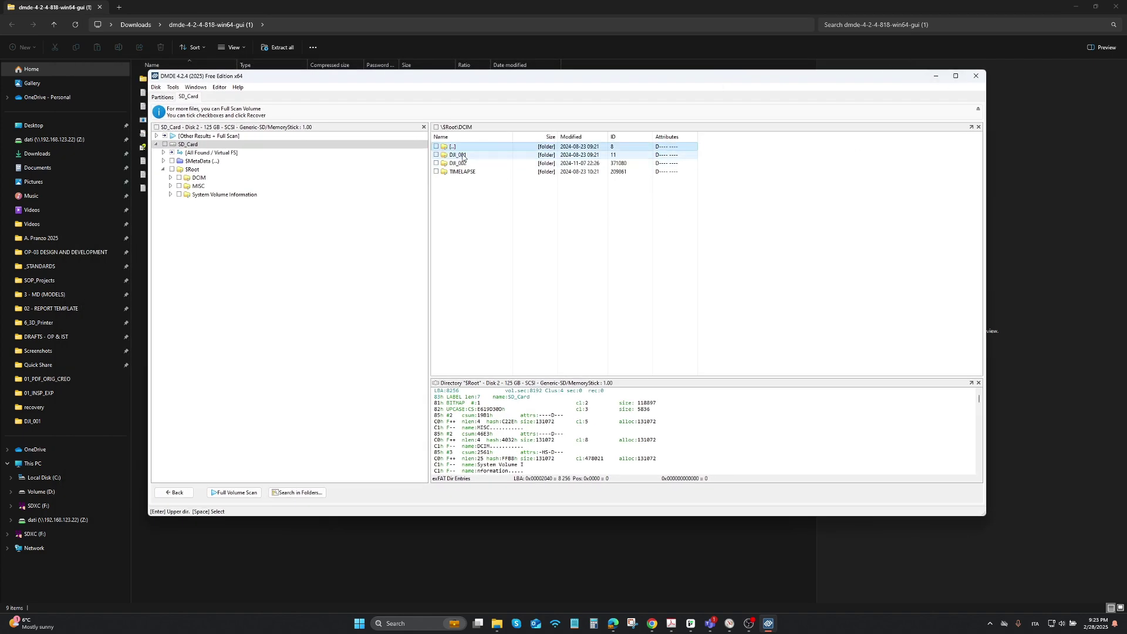
double_click(475, 157)
scroll(574, 315, "down", 2)
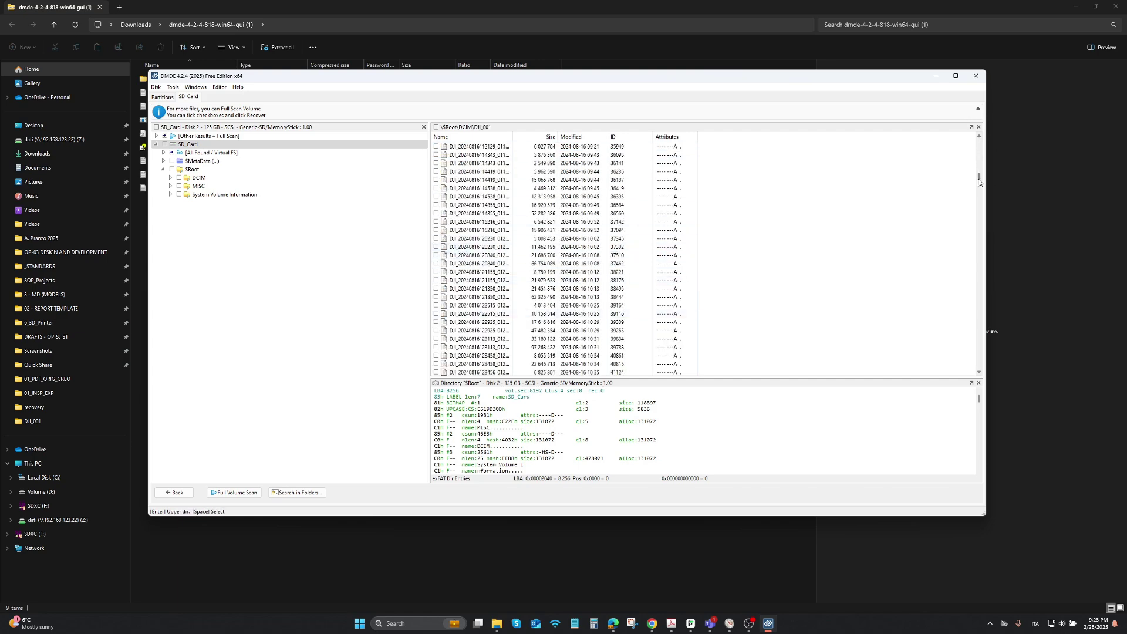
left_click_drag(979, 179, 956, 393)
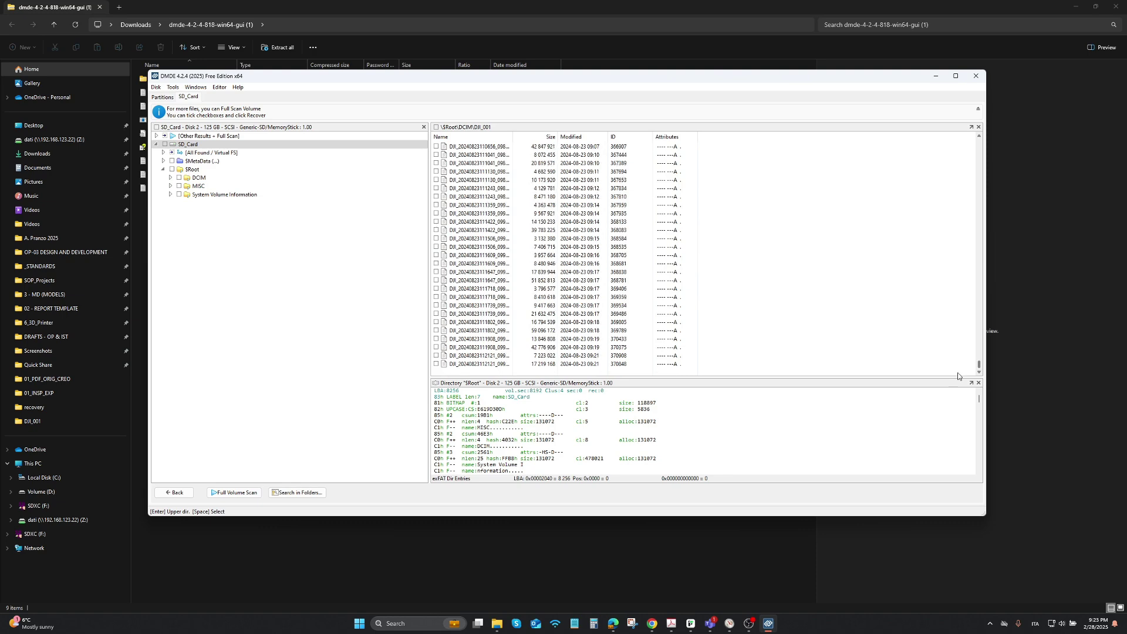
scroll(587, 264, "up", 15)
left_click(436, 281)
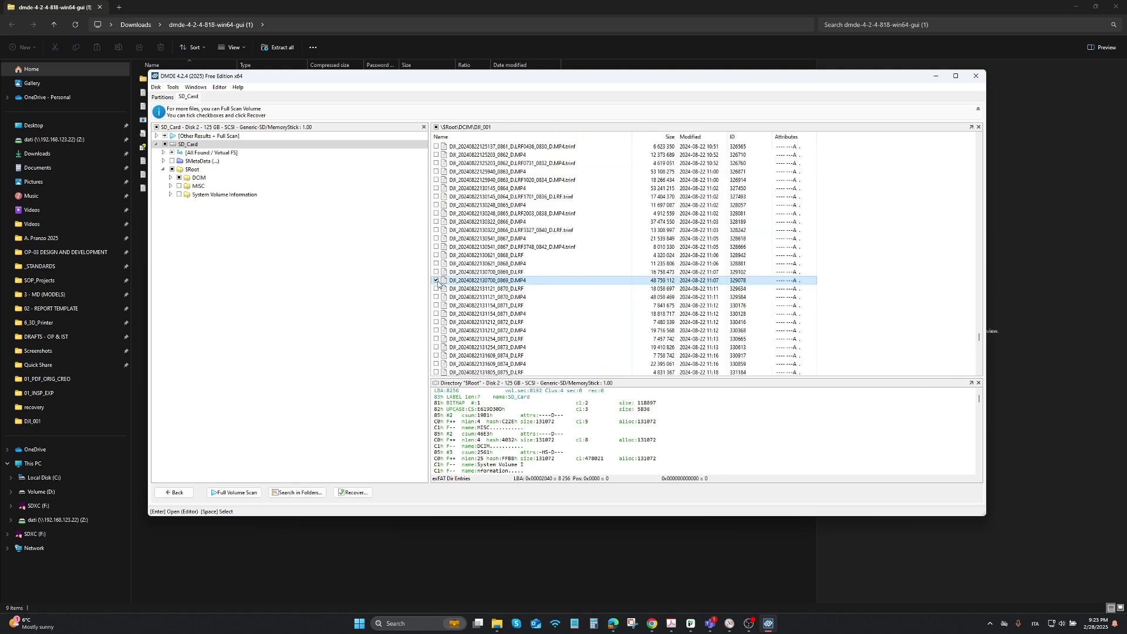
left_click(361, 495)
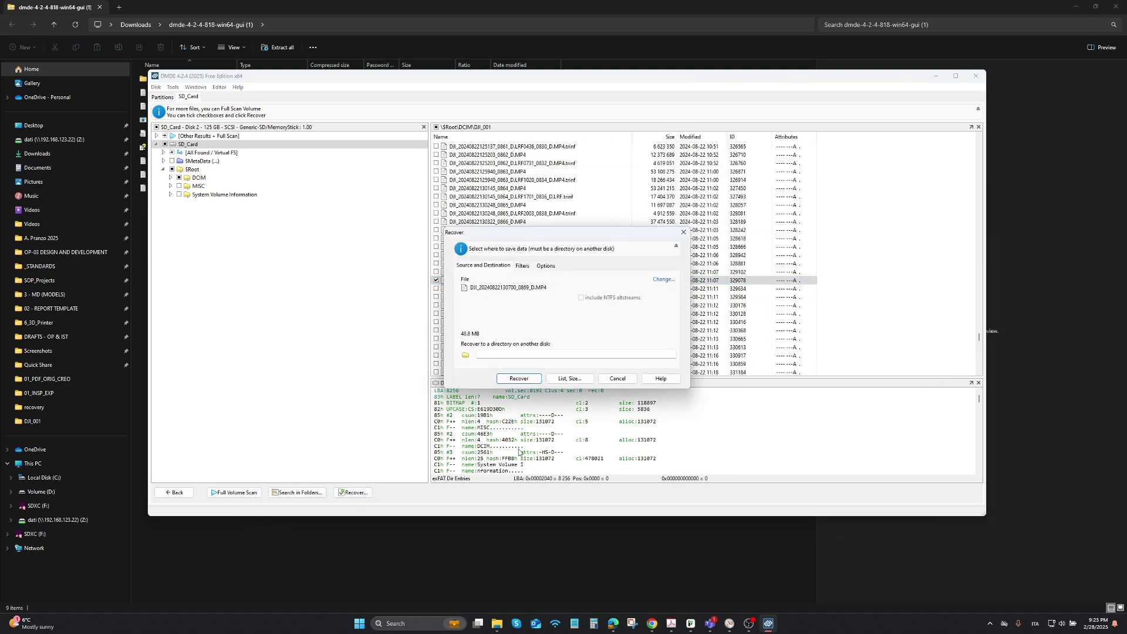
Step: Set the recovery destination folder to Desktop\recovery
left_click(478, 356)
left_click(465, 356)
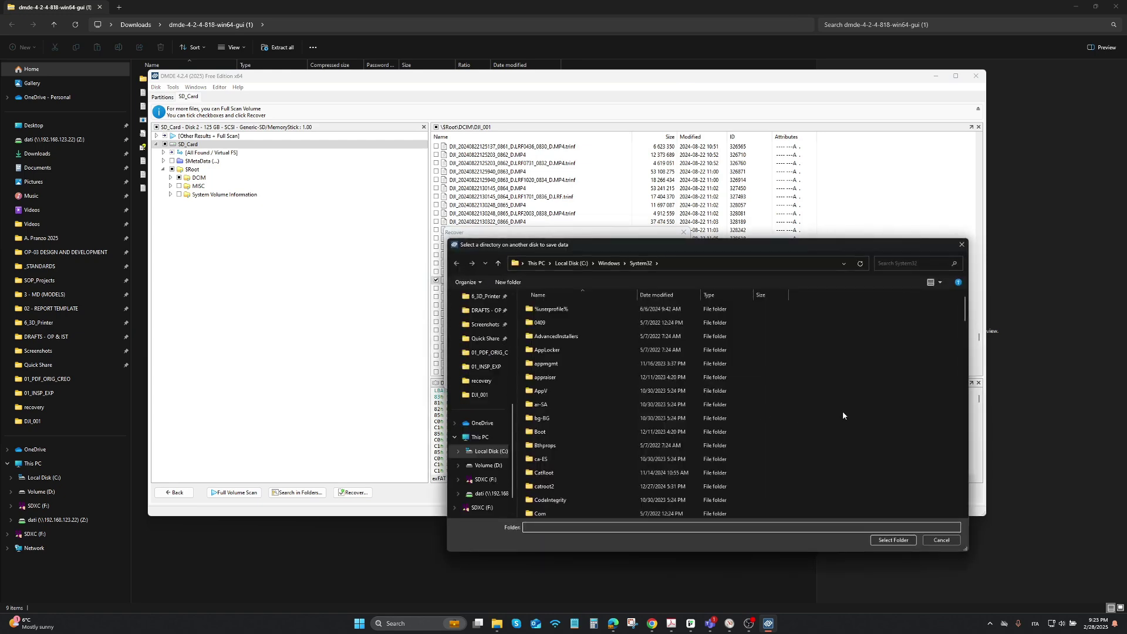
left_click(490, 342)
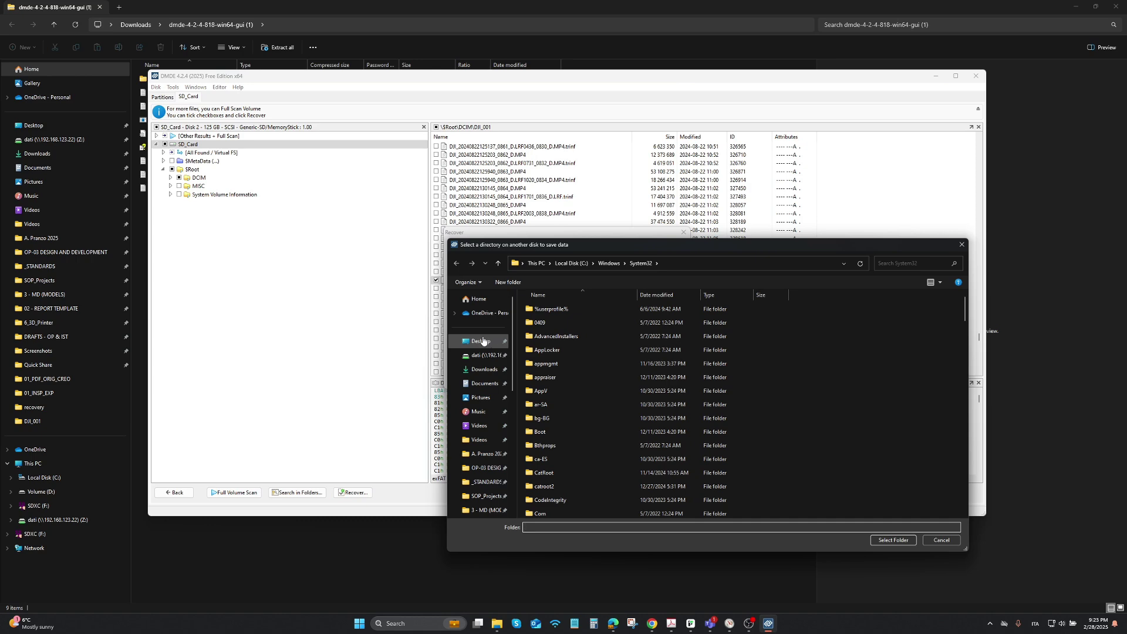
left_click_drag(674, 247, 636, 144)
left_click(500, 301)
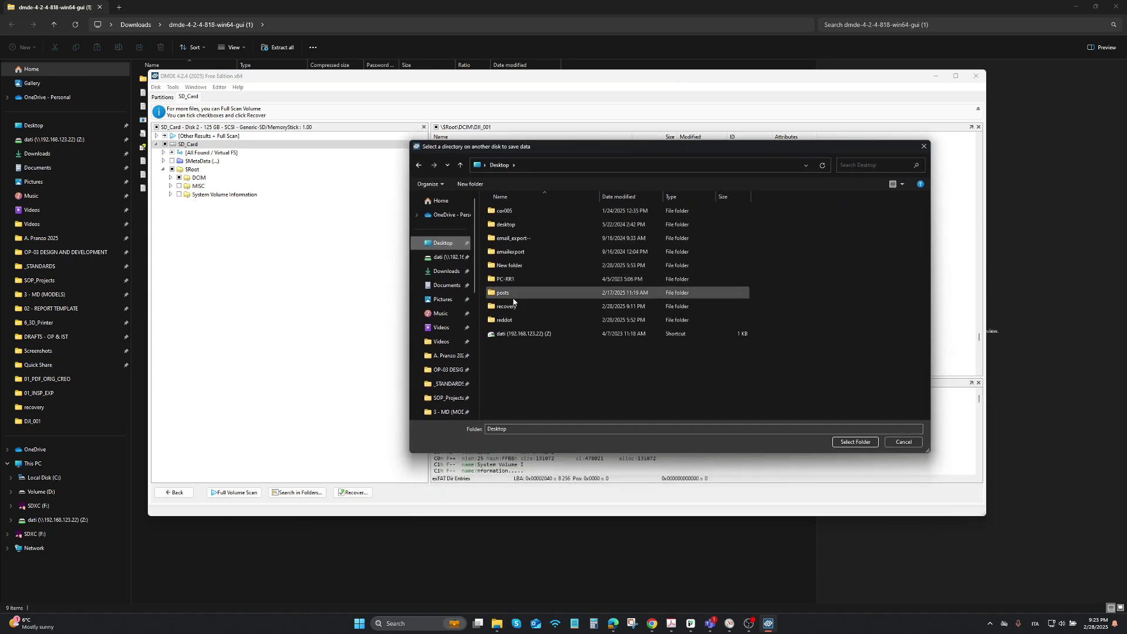
key("Return")
Step: Recover the 48.8 MB clip, dismiss the summary, and play it from the recovery folder
left_click(519, 380)
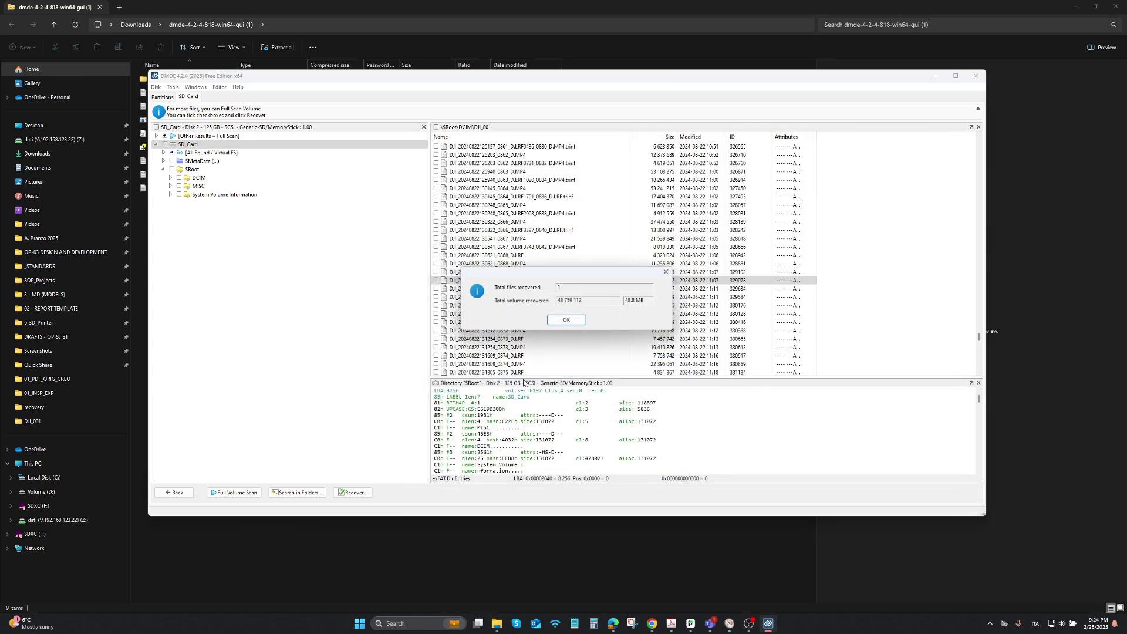
left_click(567, 320)
left_click(559, 566)
double_click(631, 308)
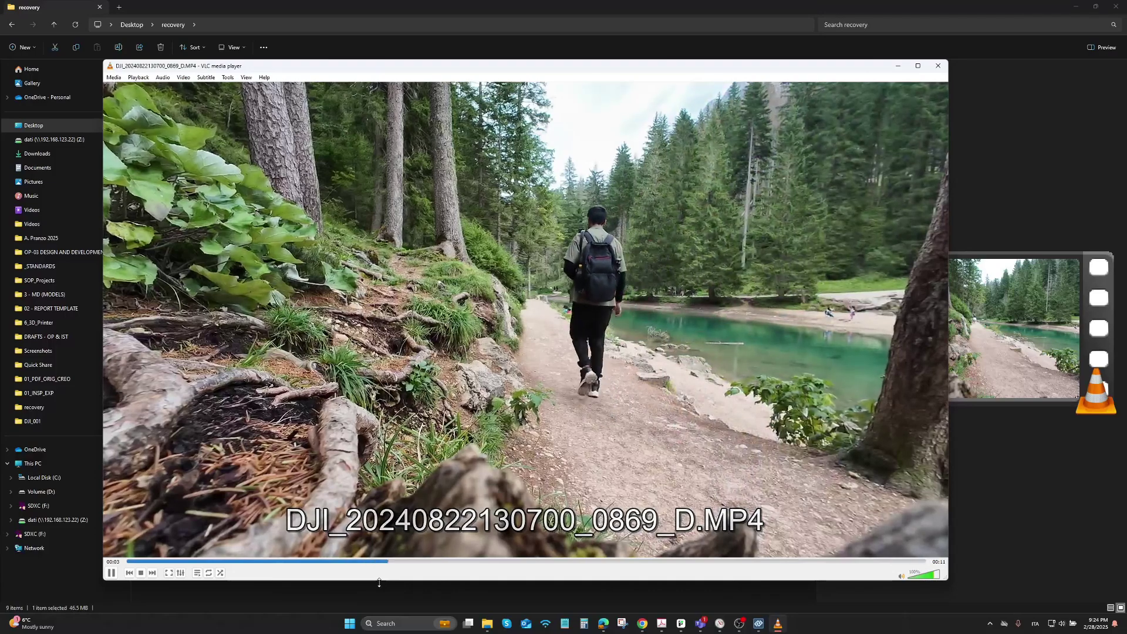
Step: Close VLC and check the video's 11-second length and 1920×1080 resolution in Properties > Details
key("alt+F4")
right_click(258, 97)
left_click(352, 205)
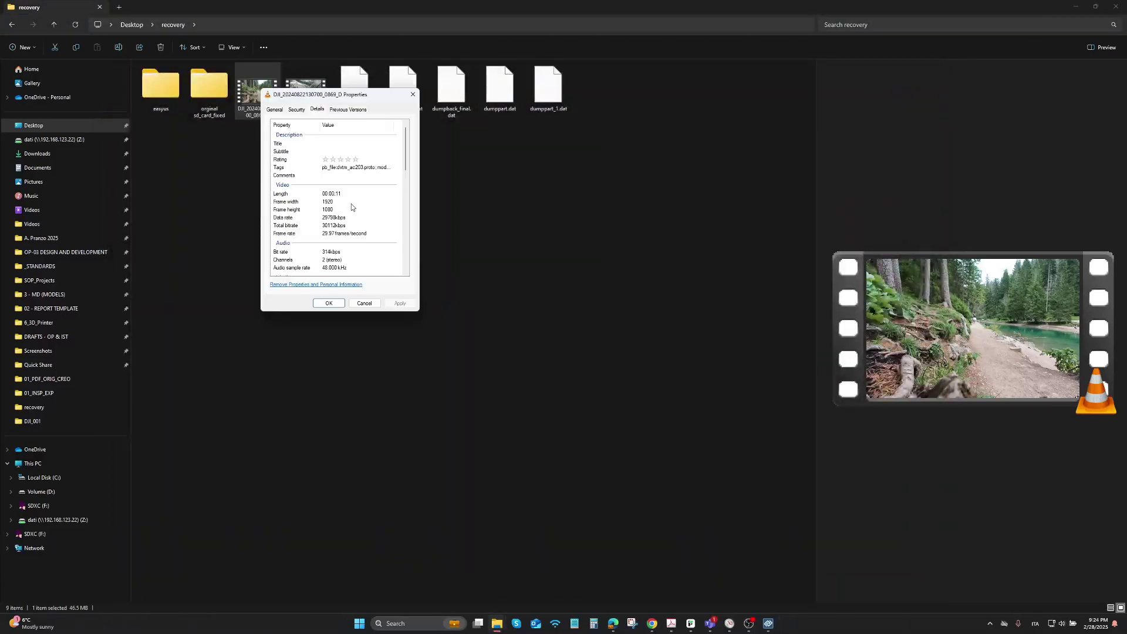
scroll(351, 206, "down", 5)
left_click(353, 219)
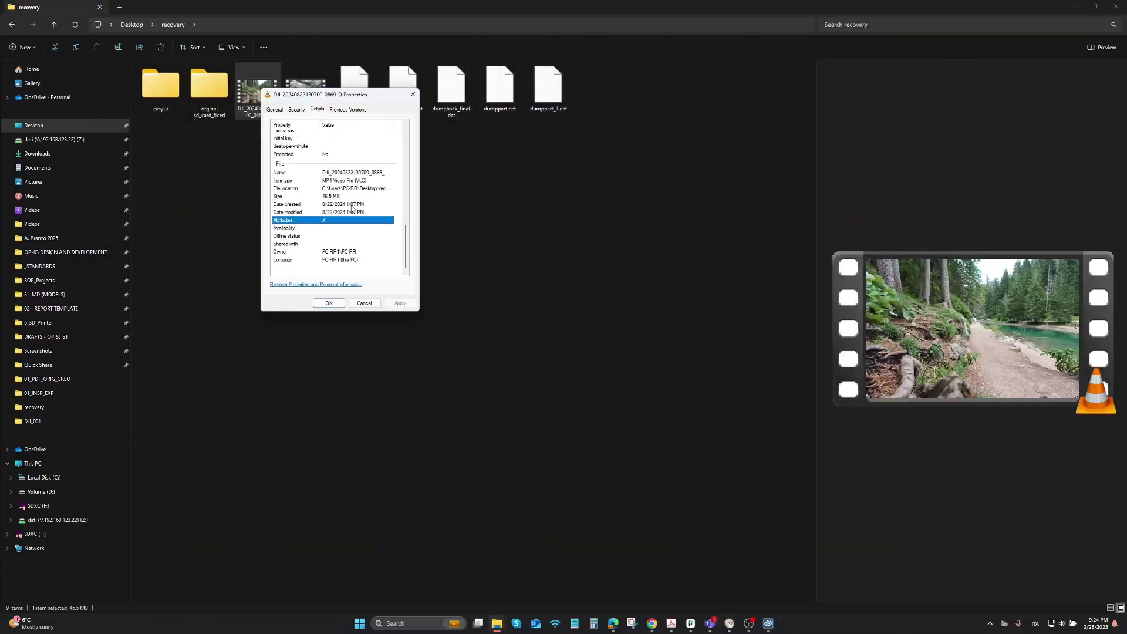
left_click(364, 303)
left_click(644, 350)
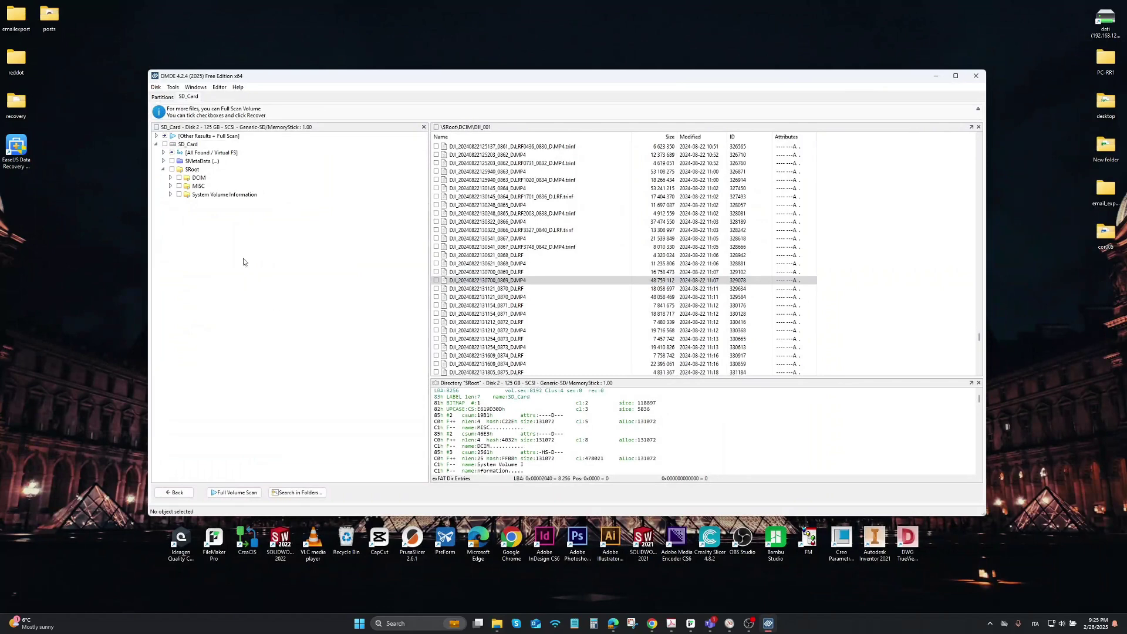
Step: Undelete SD_Card into Disk 2's table as a Primary MBR ExFAT (07) partition at sector 64
left_click(164, 97)
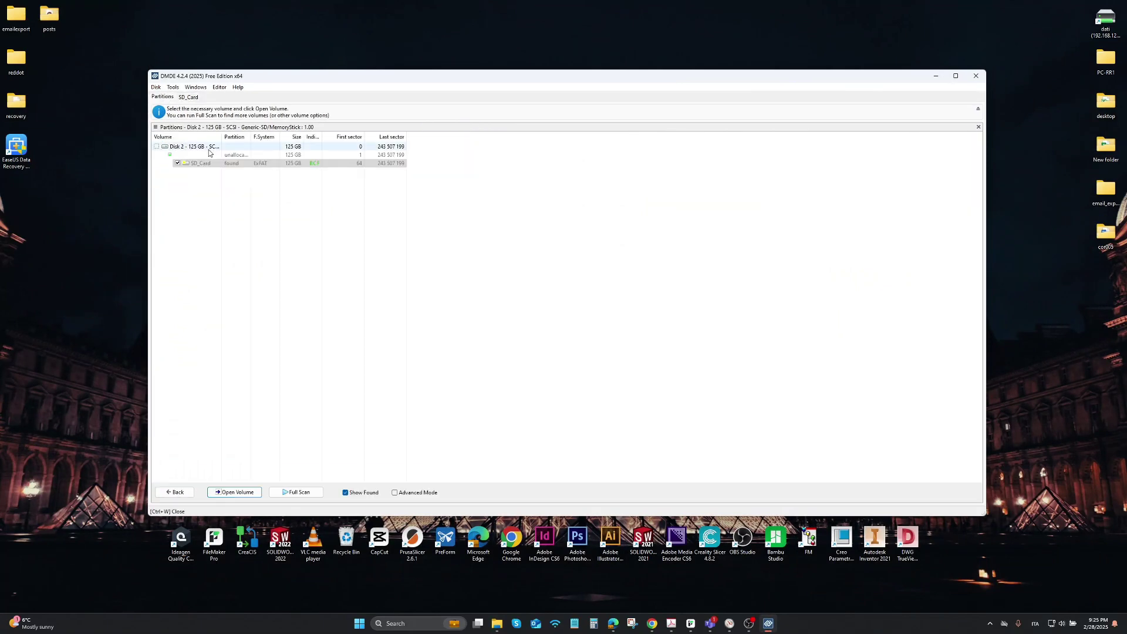
left_click(227, 164)
right_click(224, 165)
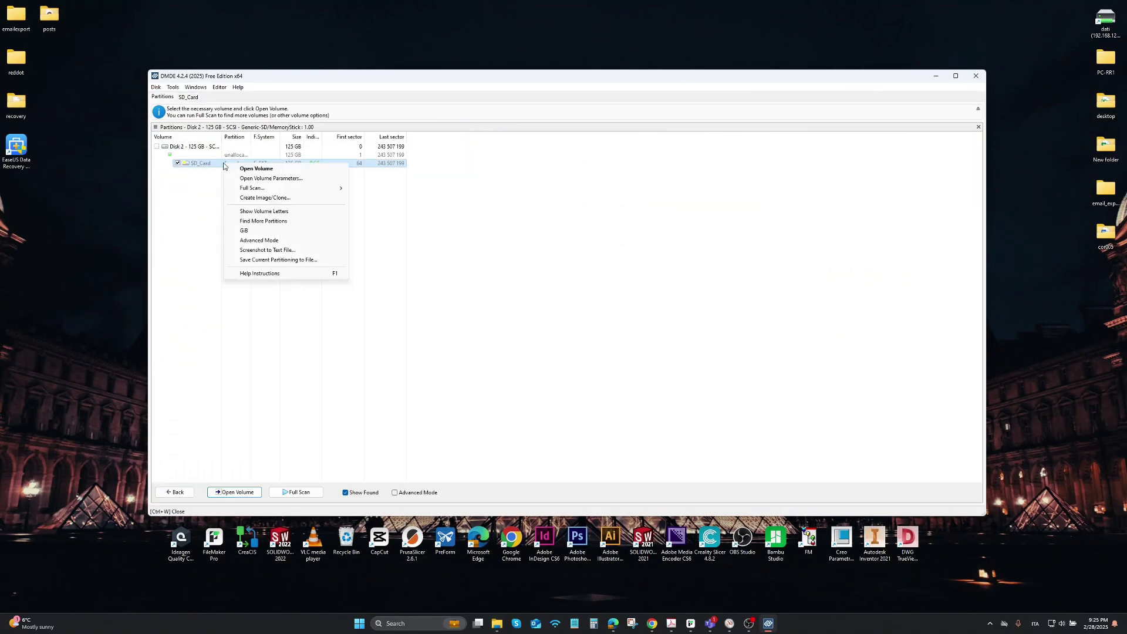
left_click(276, 277)
mouse_move(296, 294)
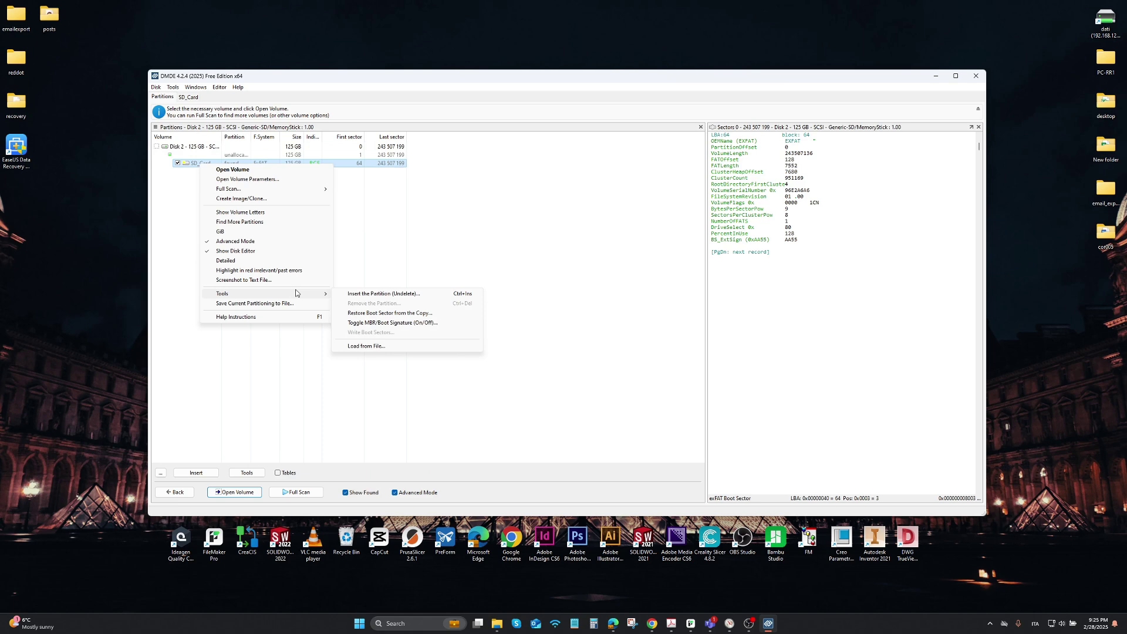
left_click(413, 295)
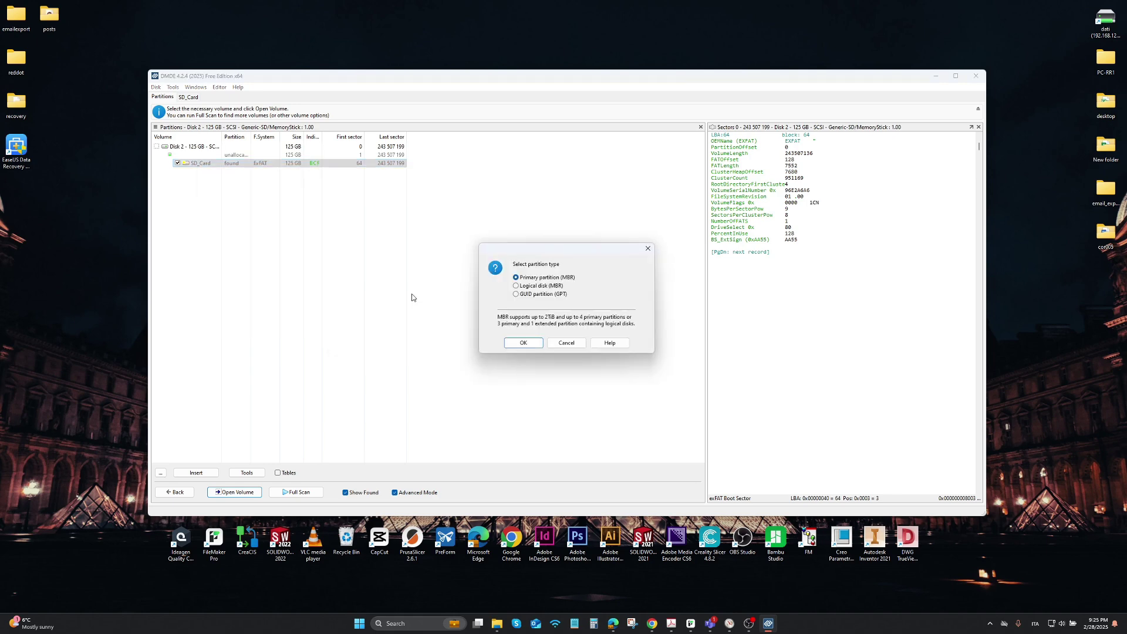
left_click(523, 344)
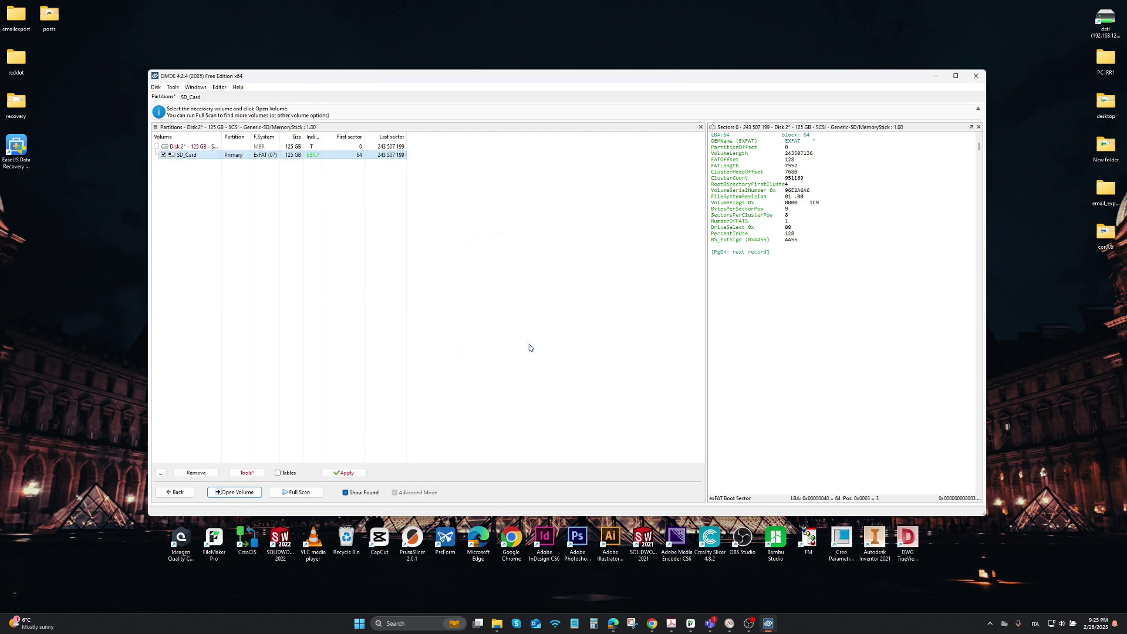
Step: Write Disk 2's partition changes directly to the card and save the dumpback rollback file
left_click(189, 148)
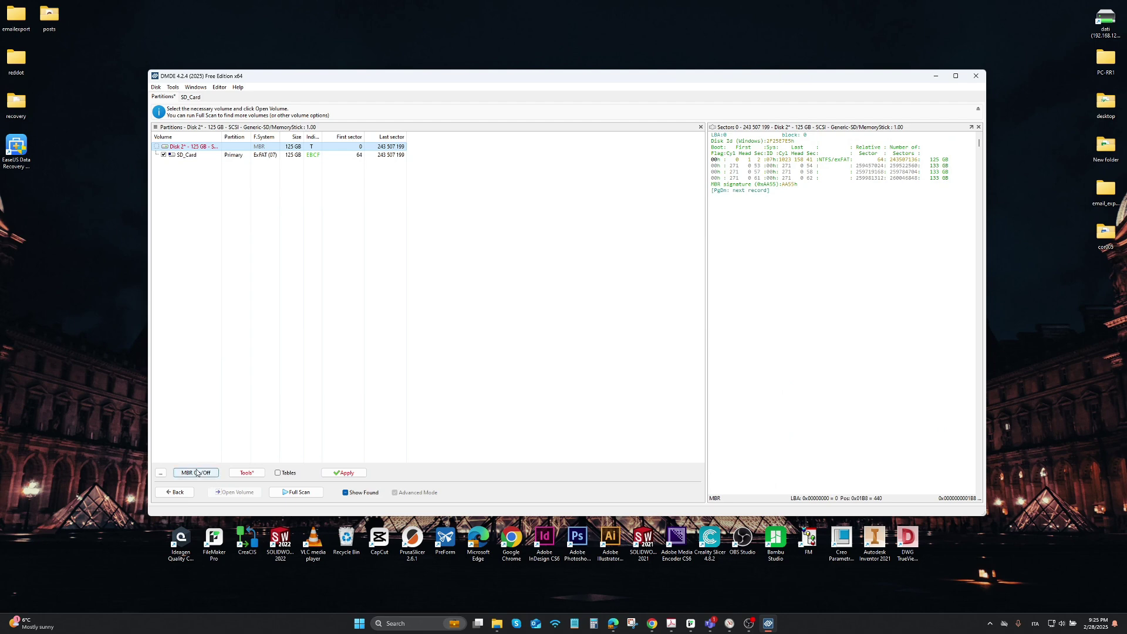
left_click(346, 474)
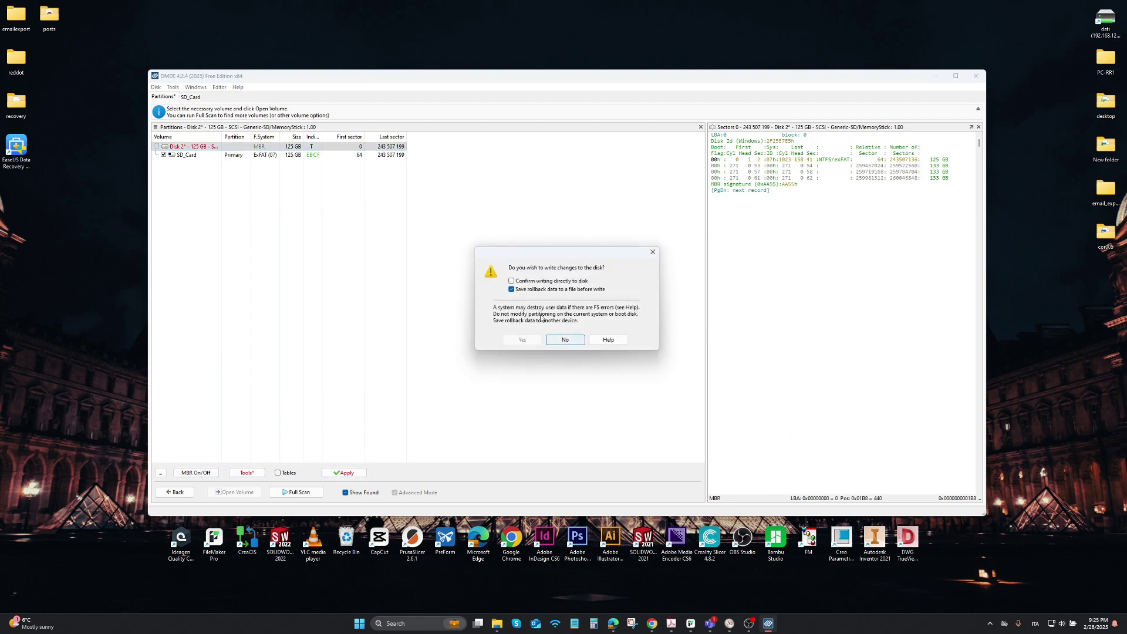
left_click(529, 282)
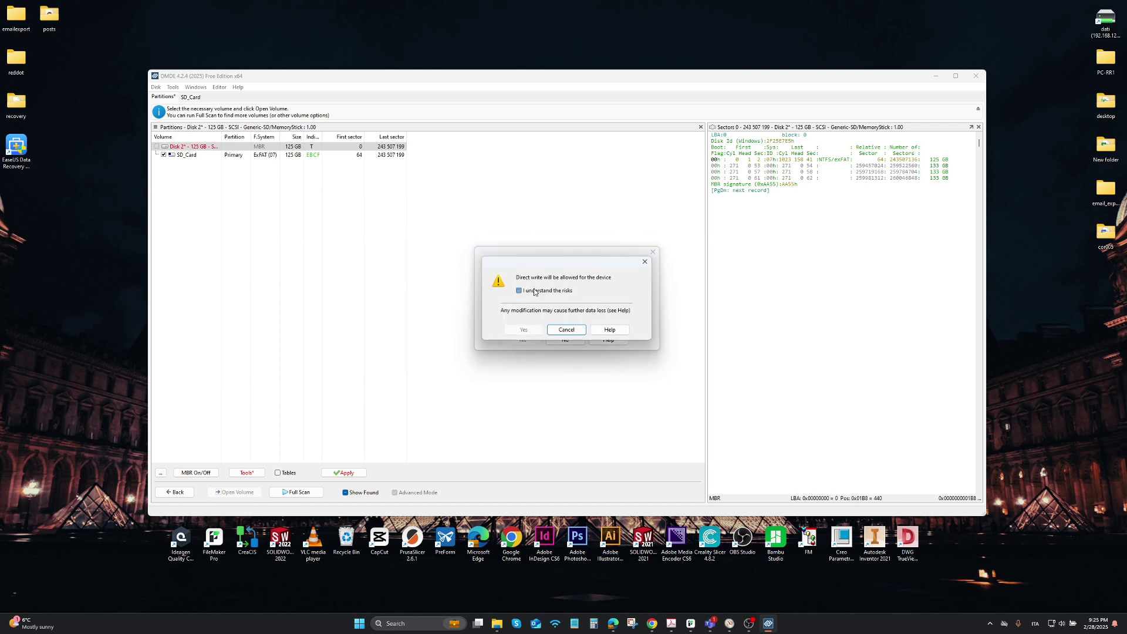
left_click(524, 330)
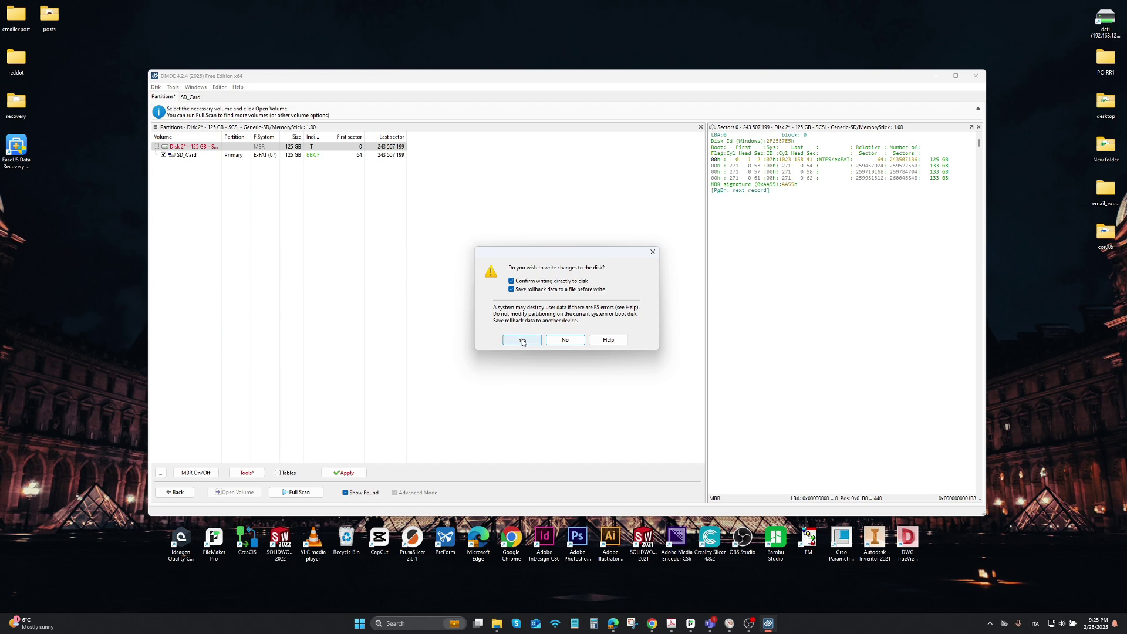
left_click(522, 340)
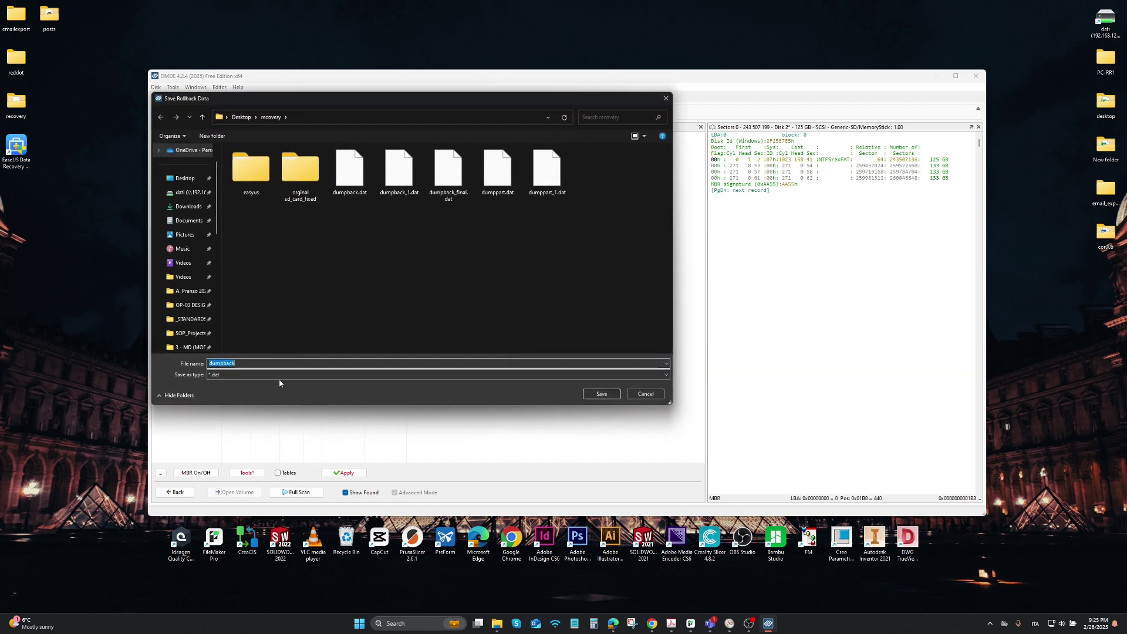
left_click(615, 396)
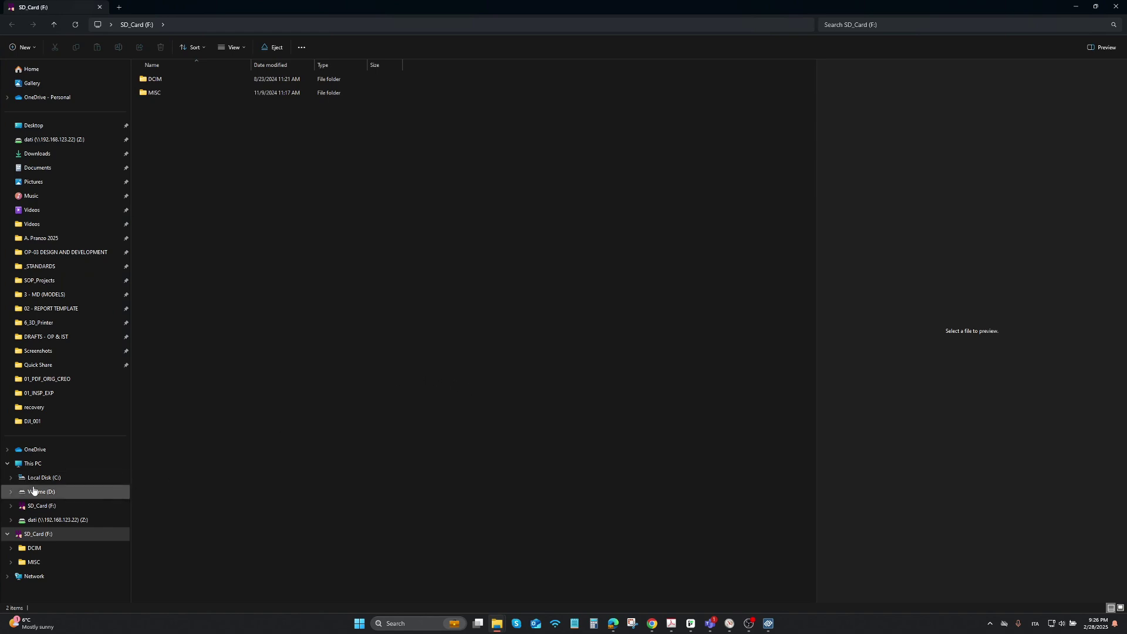
Step: From This PC, view SD_Card (F:) properties: exFAT, 70.7 GB used, 45.3 GB free of 116 GB
left_click(43, 464)
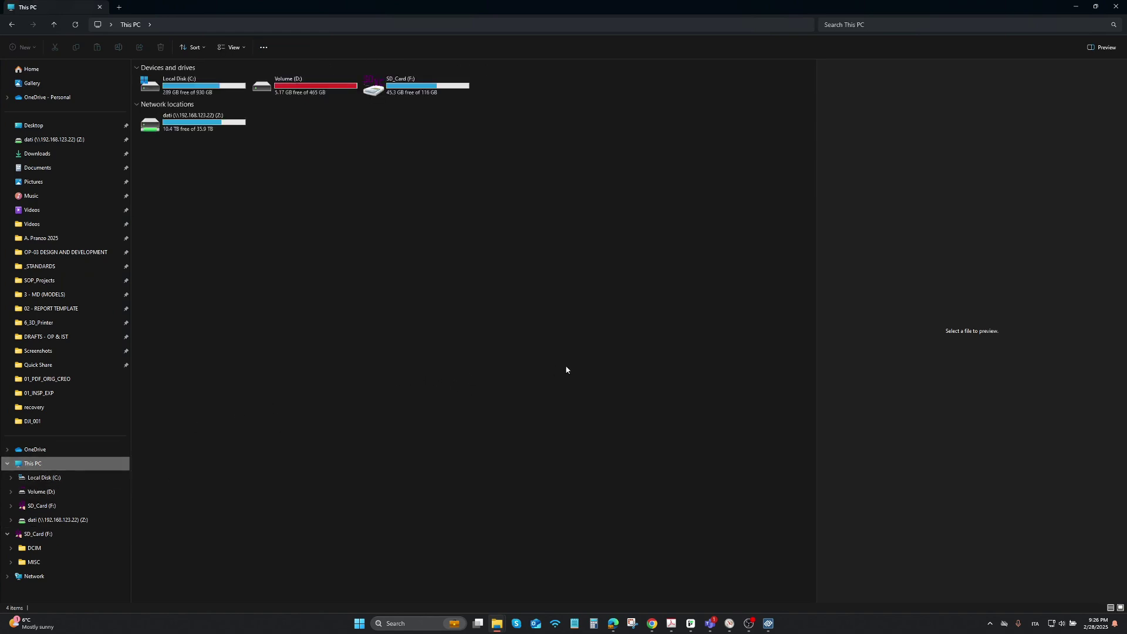
left_click(411, 87)
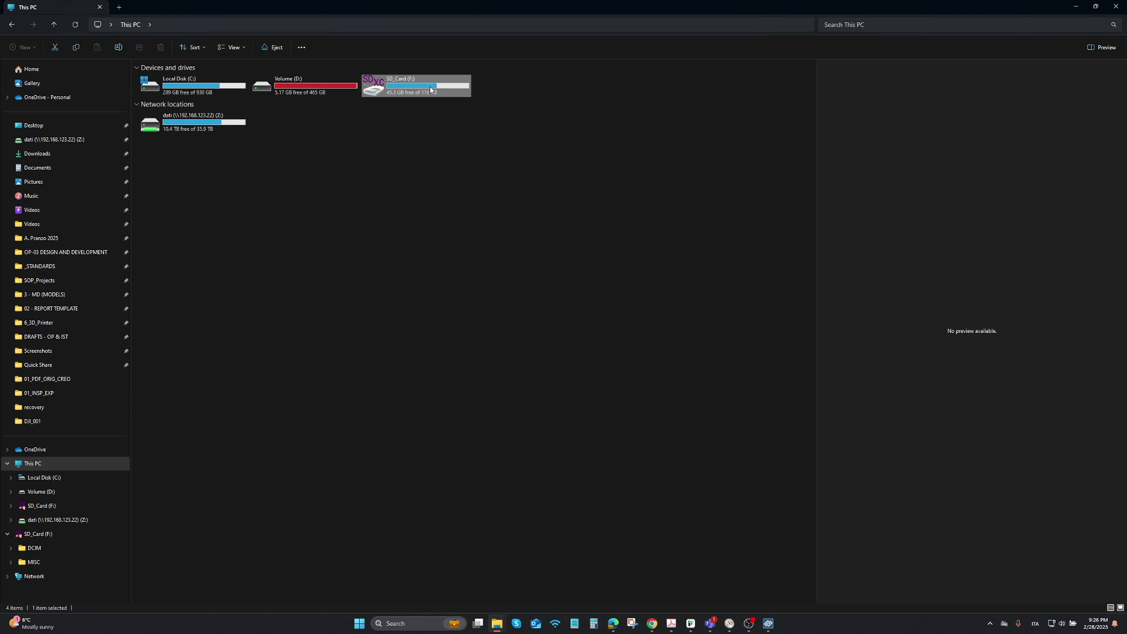
right_click(430, 86)
left_click(468, 212)
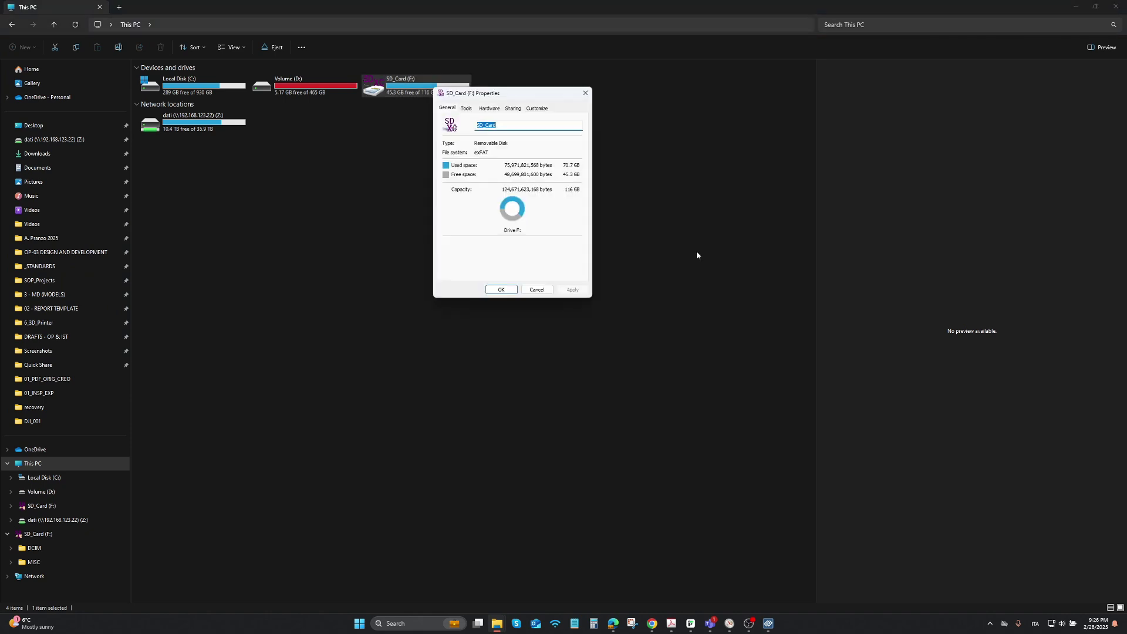